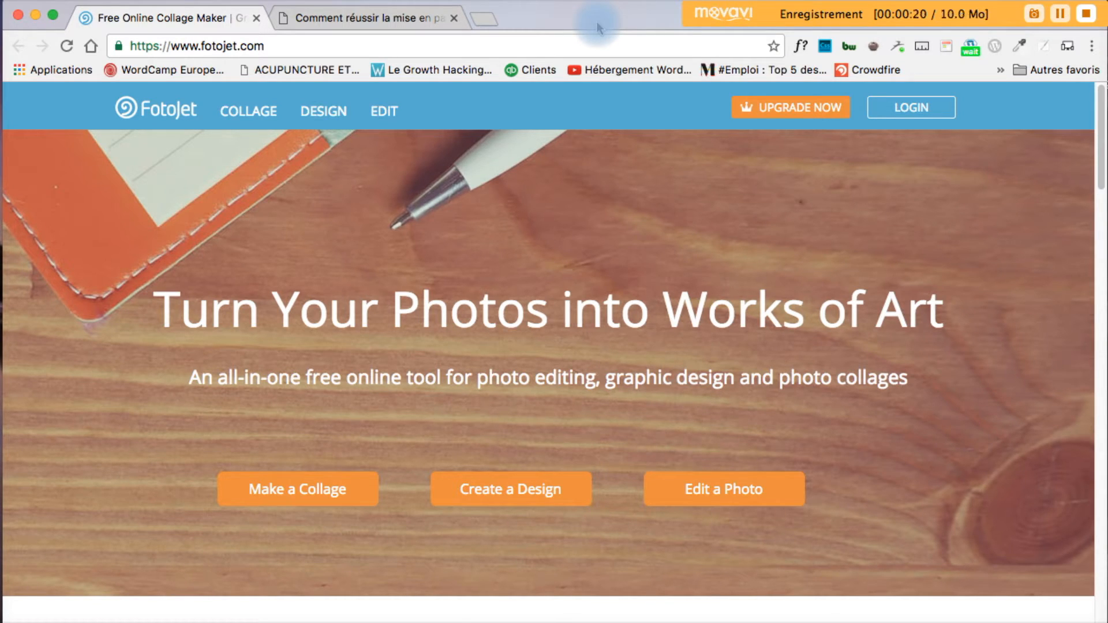
# - Log in to the FotoJet account and open the collage section
pyautogui.moveTo(292, 44); pyautogui.dragTo(208, 49)
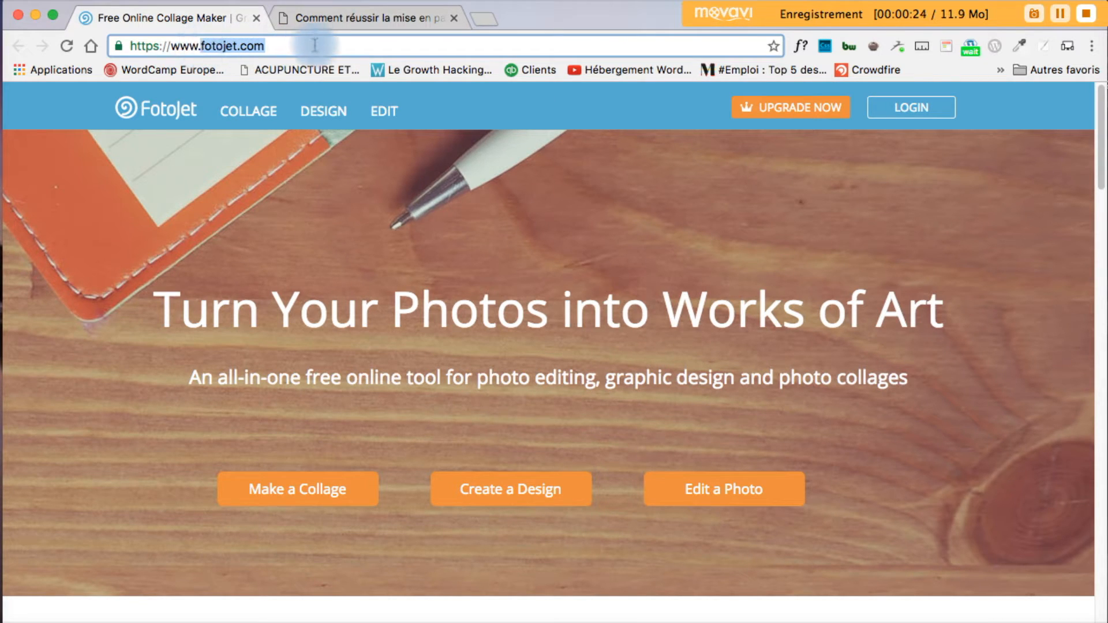
pyautogui.click(912, 108)
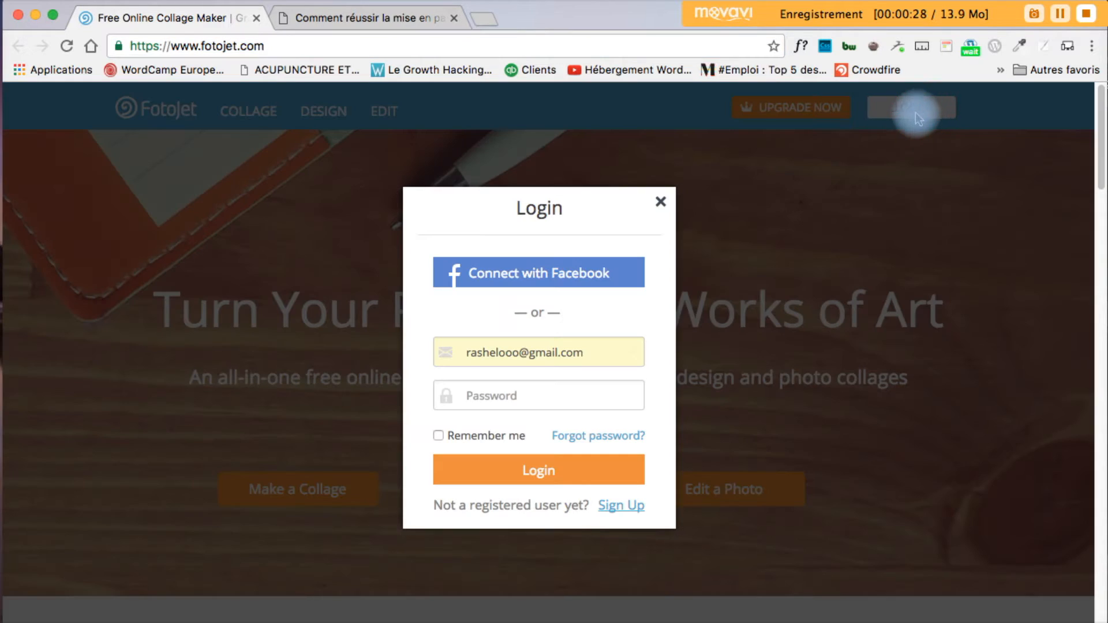
pyautogui.click(511, 481)
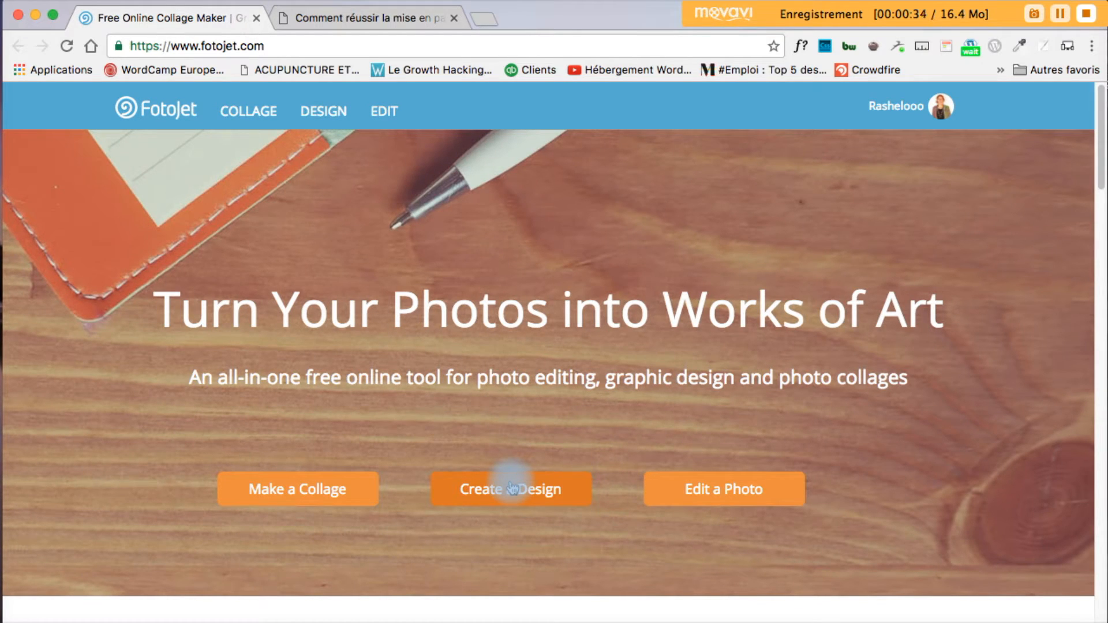
pyautogui.click(259, 120)
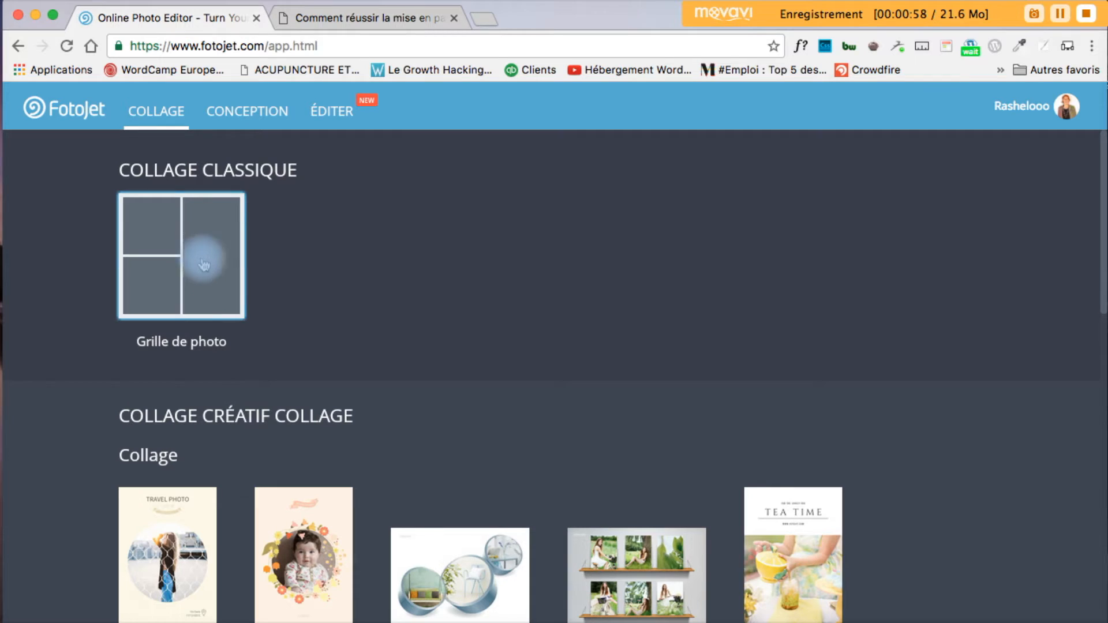
# - Browse the collage templates and the Conception formats, including the social media headers
pyautogui.scroll(-2, 456, 362)
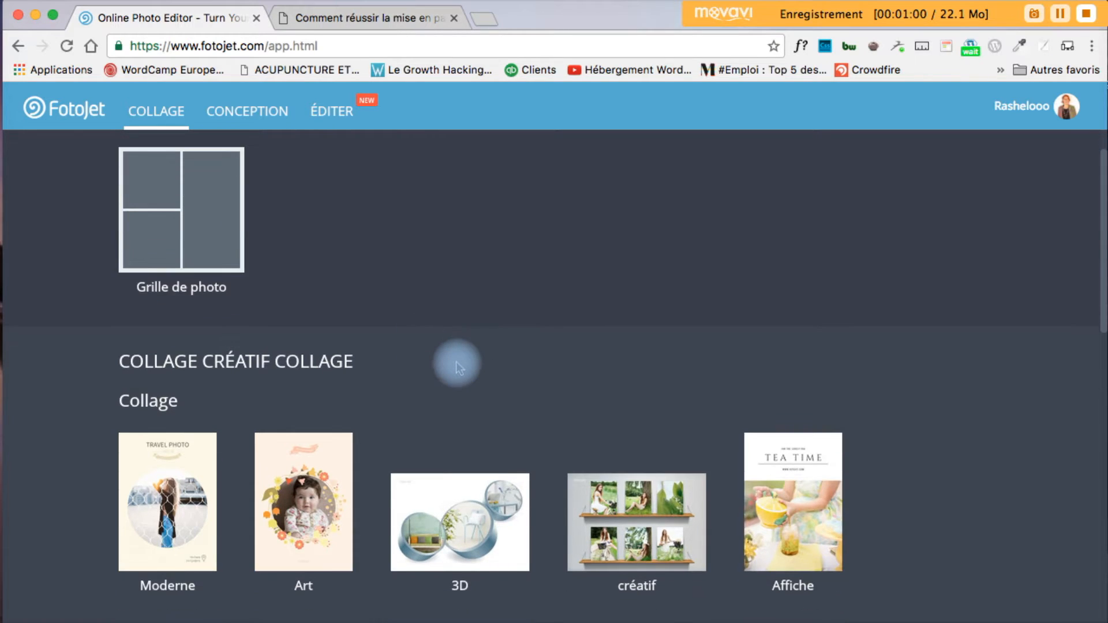
pyautogui.scroll(2, 456, 361)
pyautogui.click(252, 112)
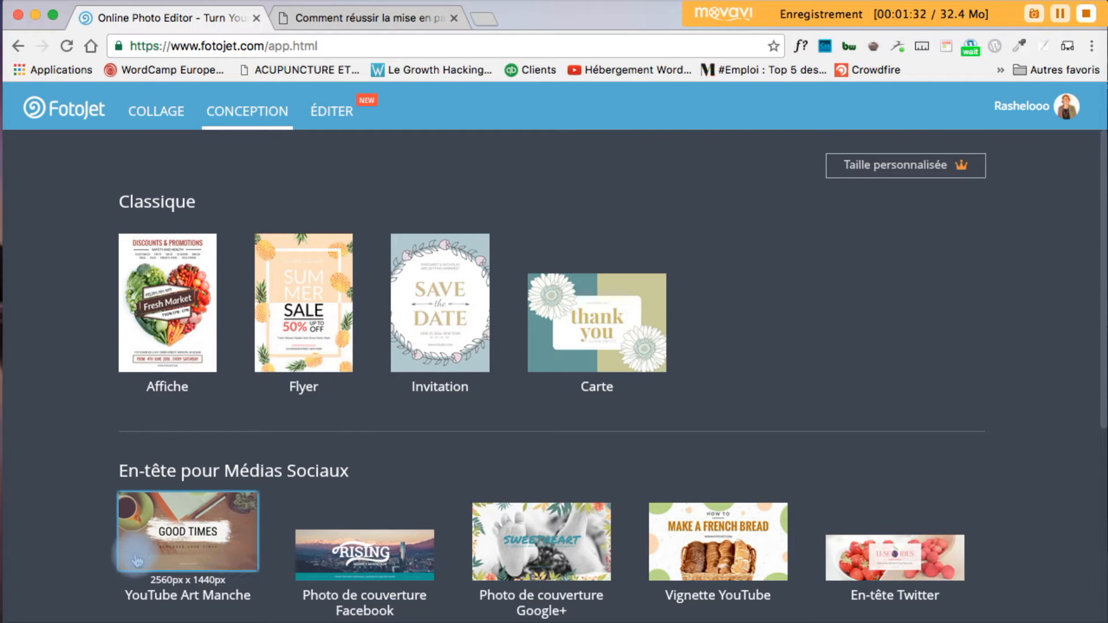
pyautogui.scroll(-2, 360, 566)
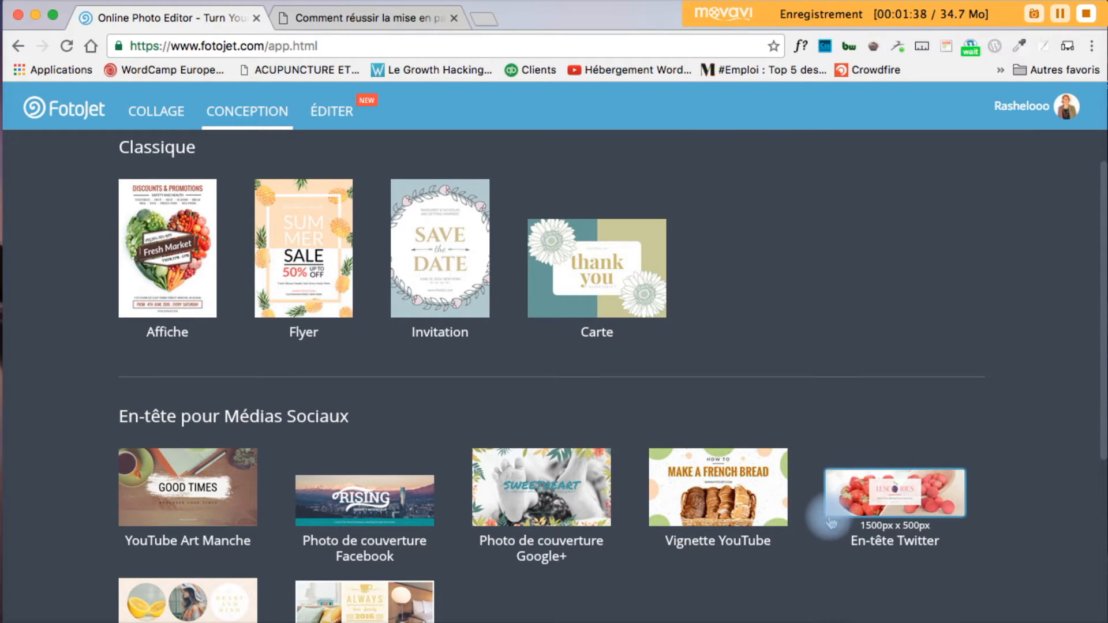
pyautogui.scroll(-2, 828, 519)
pyautogui.scroll(4, 483, 488)
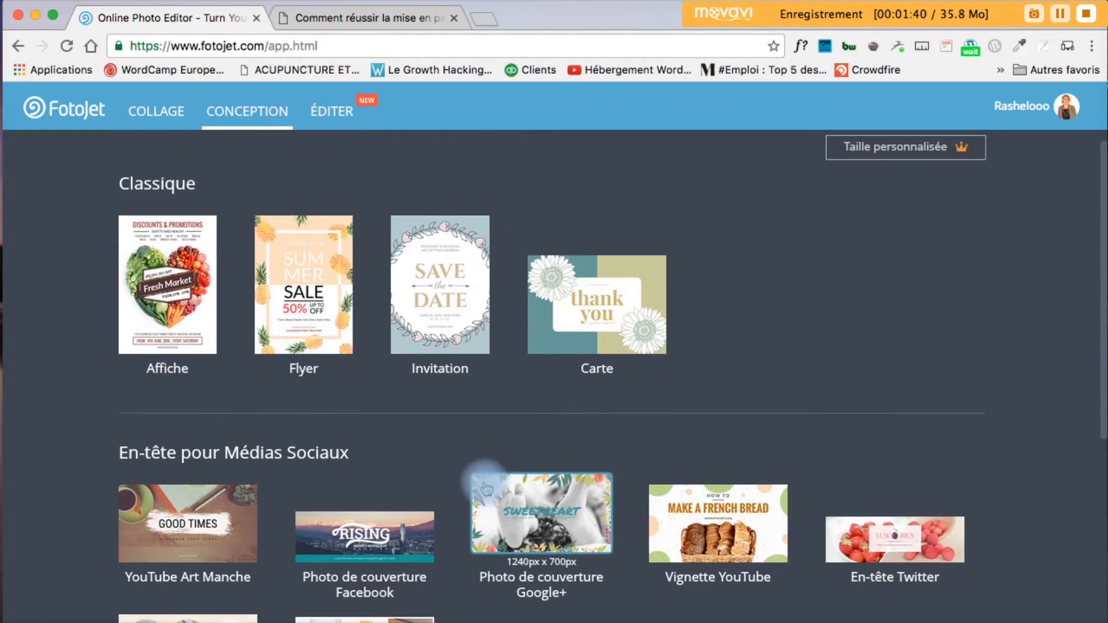
# - Open the 1400x875 wallpaper JPG ending in 12_S16 from the Wallpapers folder of Mes images in the photo editor
pyautogui.click(336, 113)
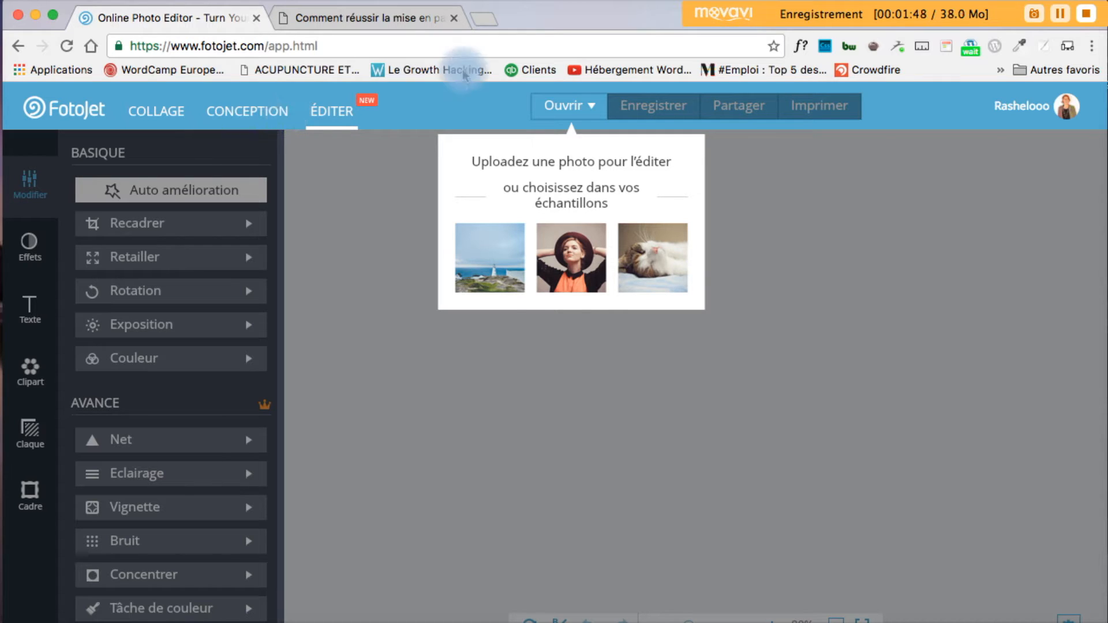
pyautogui.click(592, 110)
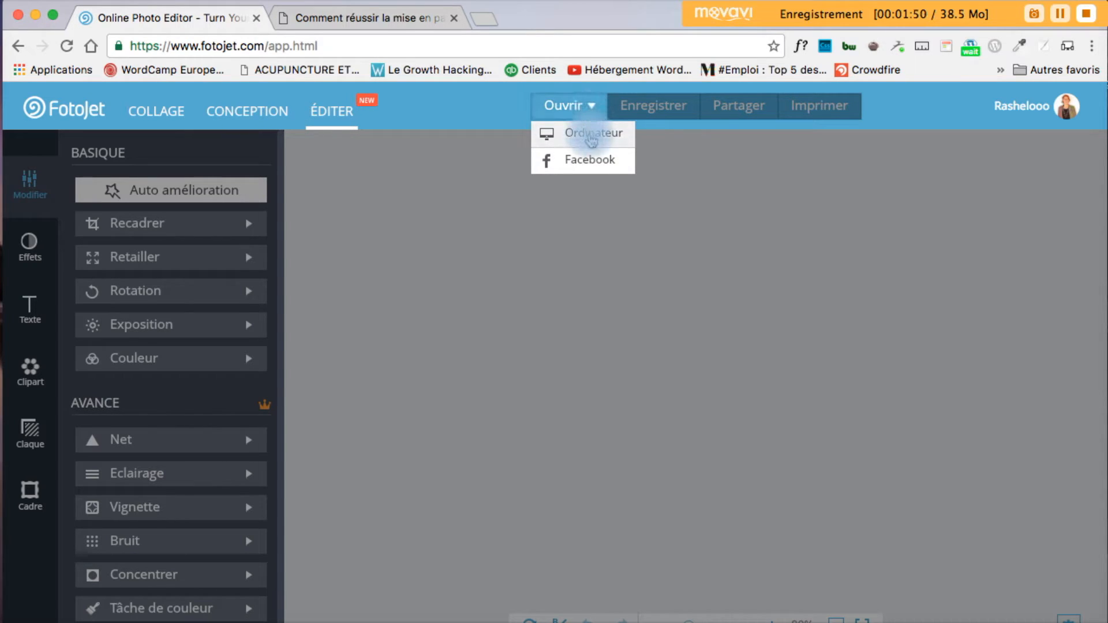
pyautogui.click(589, 134)
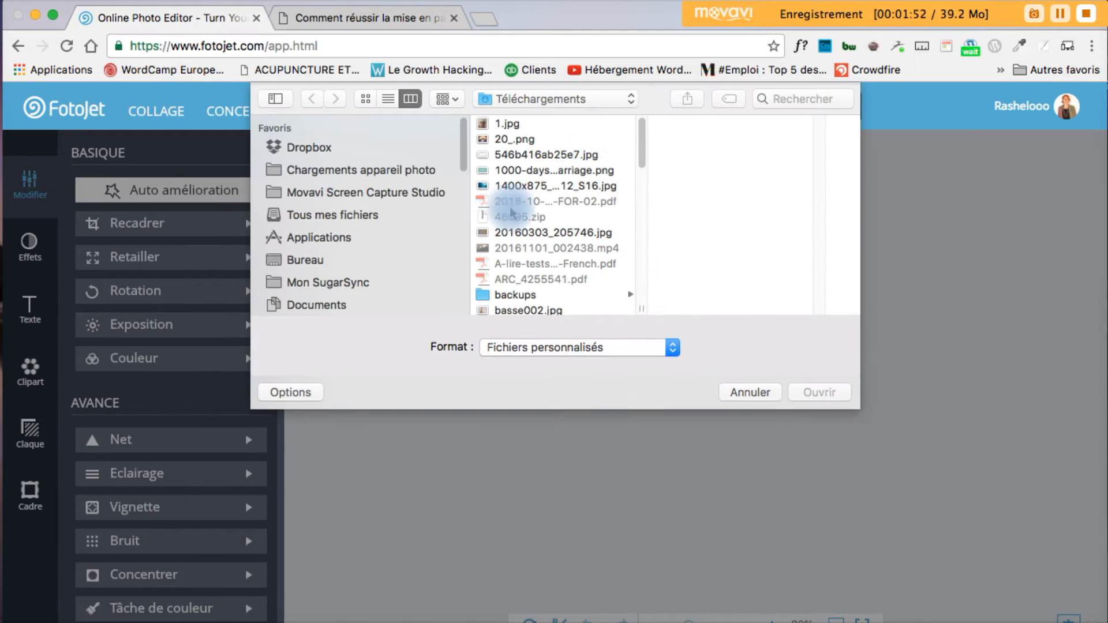
pyautogui.scroll(-5, 340, 277)
pyautogui.scroll(-2, 341, 277)
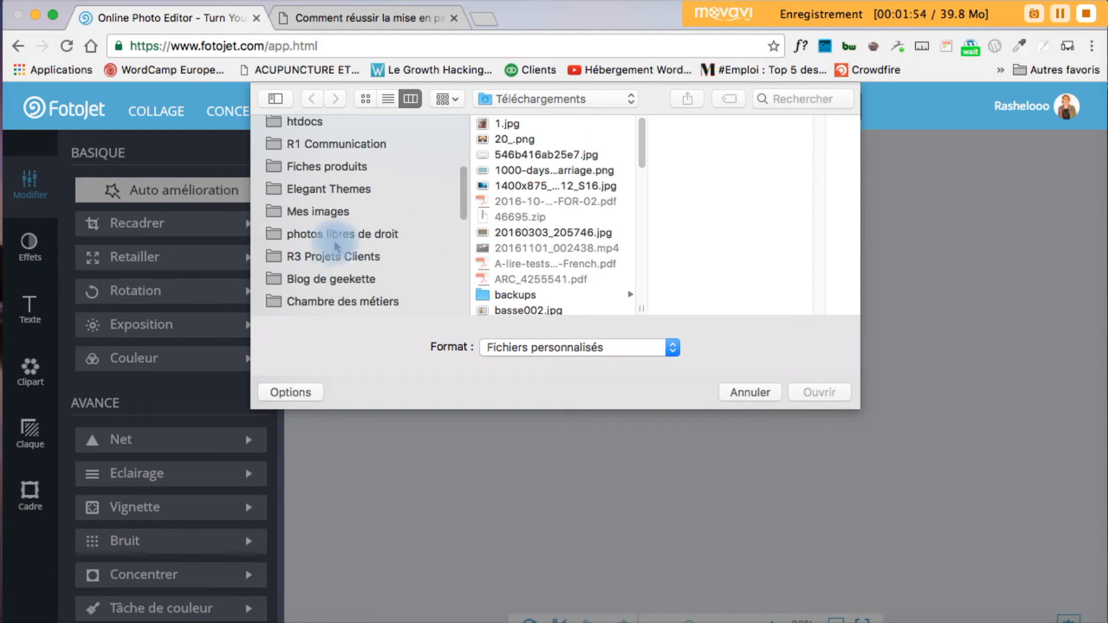
pyautogui.click(326, 211)
pyautogui.scroll(-10, 557, 225)
pyautogui.scroll(-10, 557, 231)
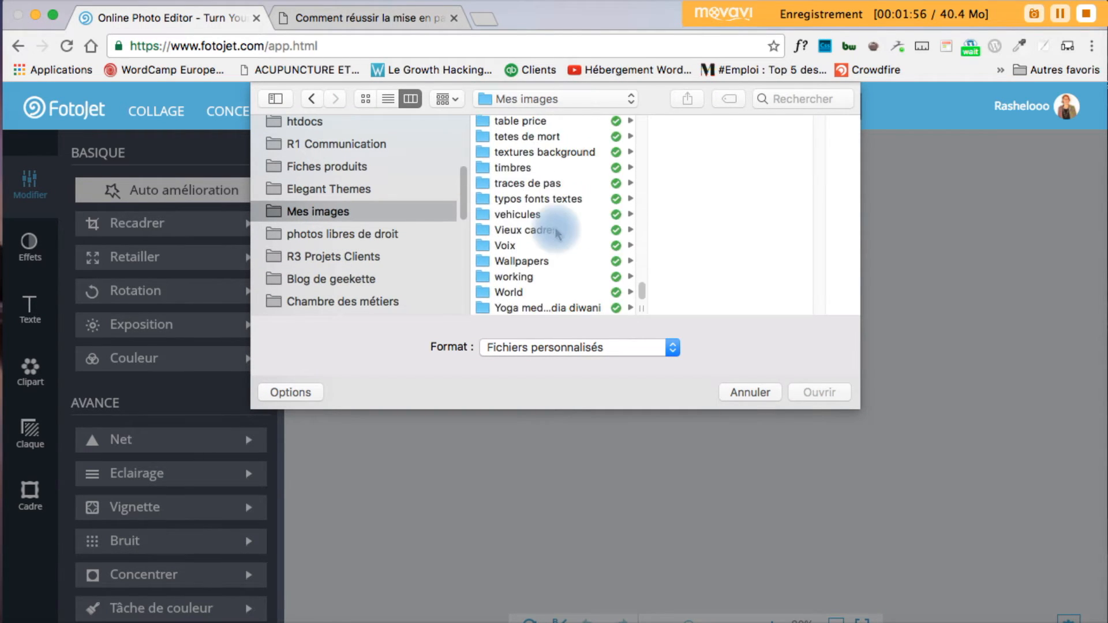
pyautogui.click(514, 261)
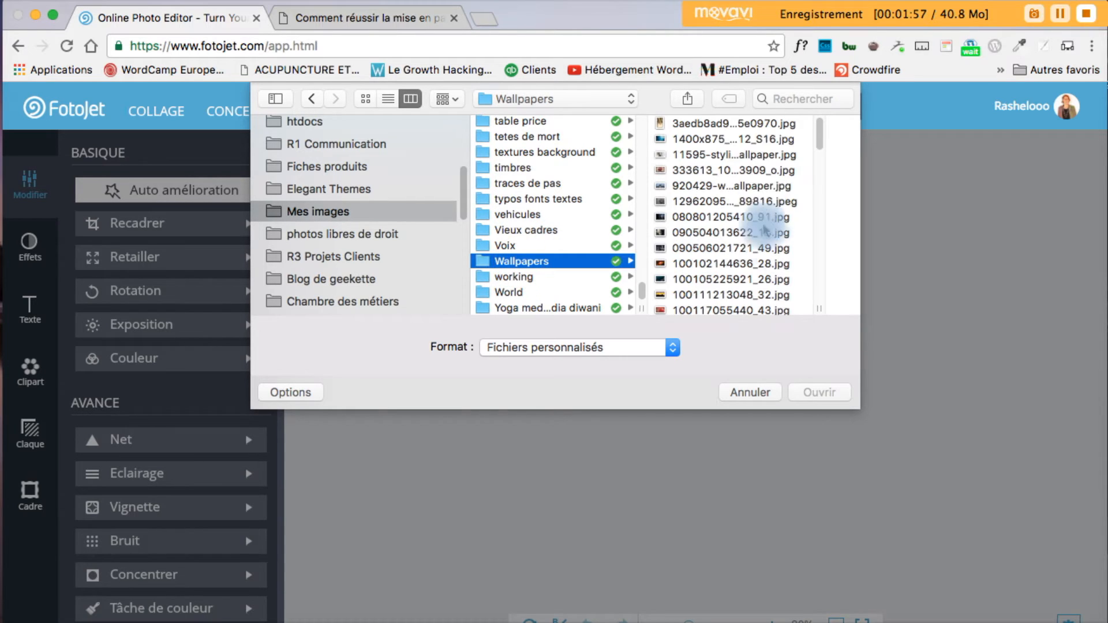
pyautogui.click(731, 139)
pyautogui.click(818, 393)
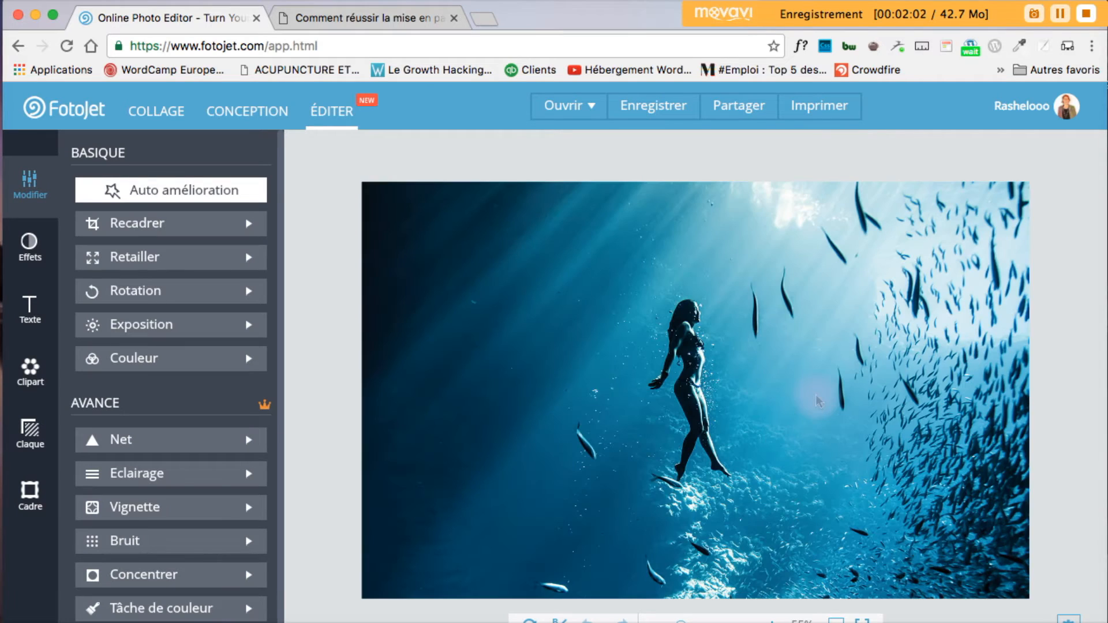
# - Look through the editor's Effets, Texte, Clipart, Claque and Cadre options, and return to the Modifier adjustments
pyautogui.click(32, 183)
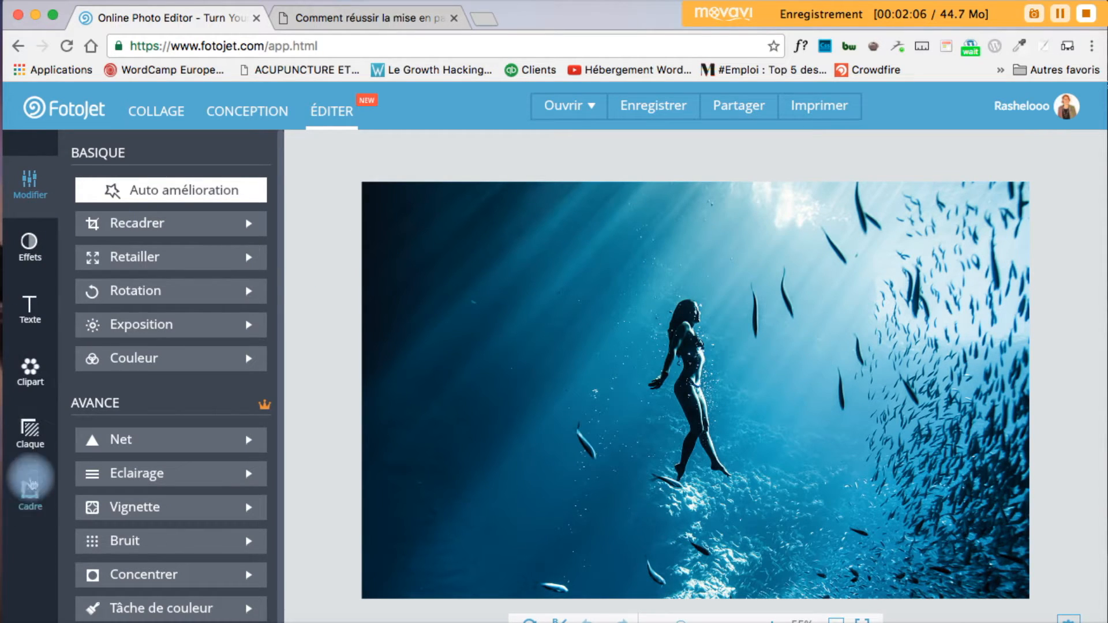
pyautogui.click(25, 266)
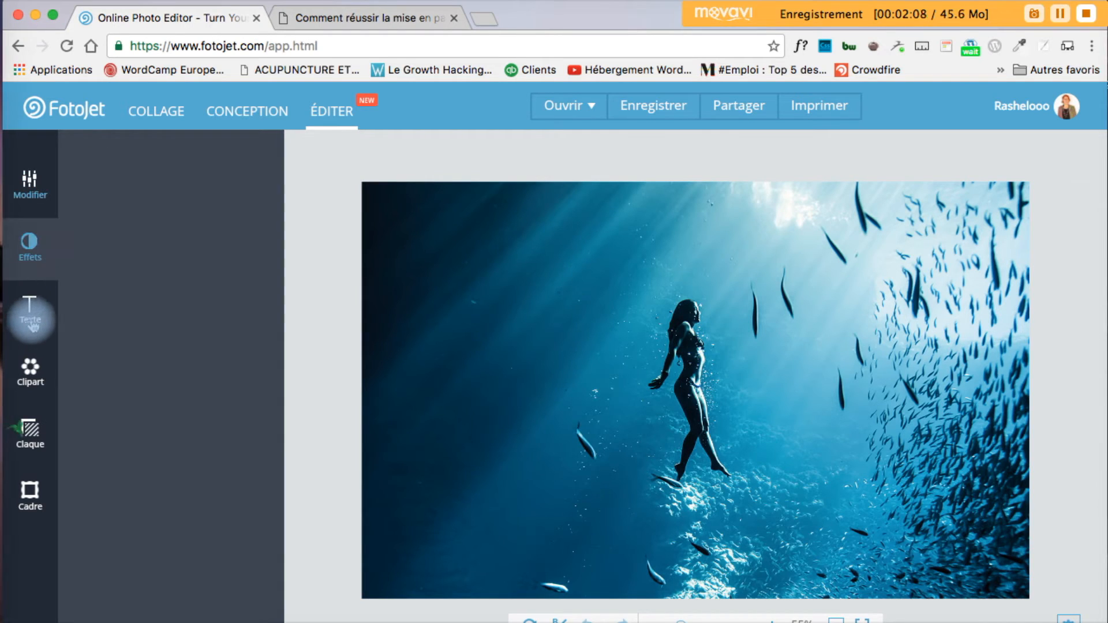
pyautogui.click(31, 322)
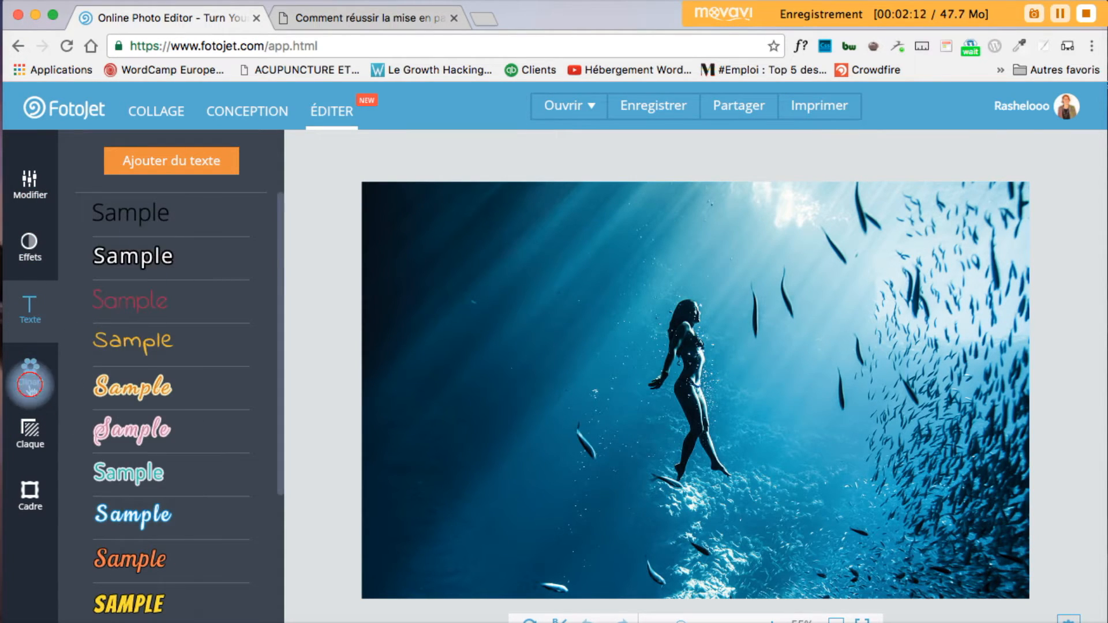
pyautogui.click(28, 372)
pyautogui.click(33, 459)
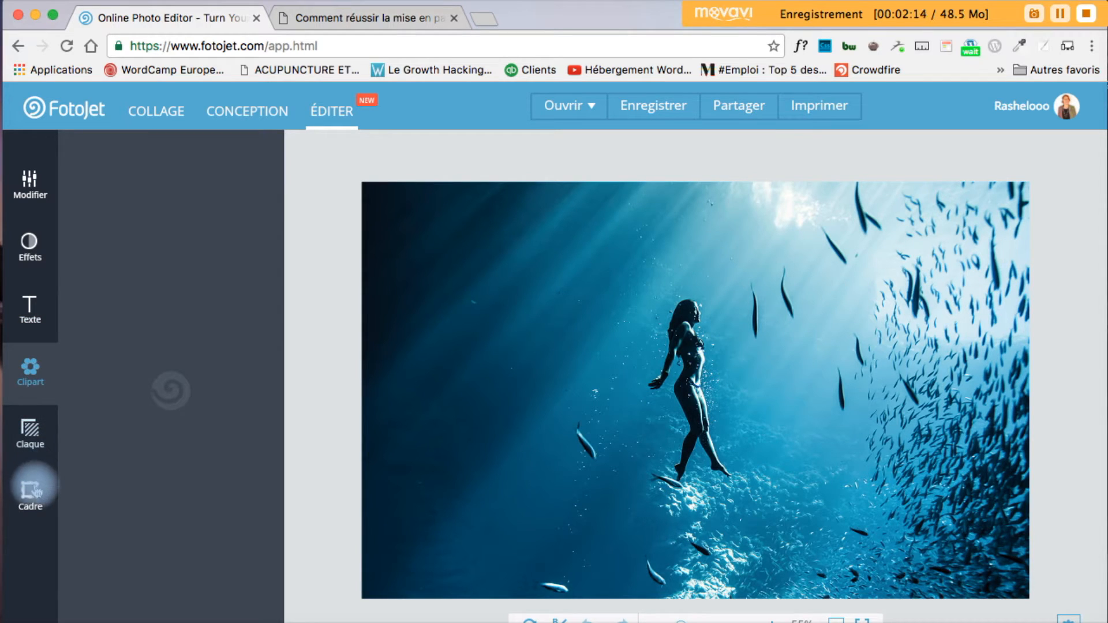
pyautogui.click(35, 492)
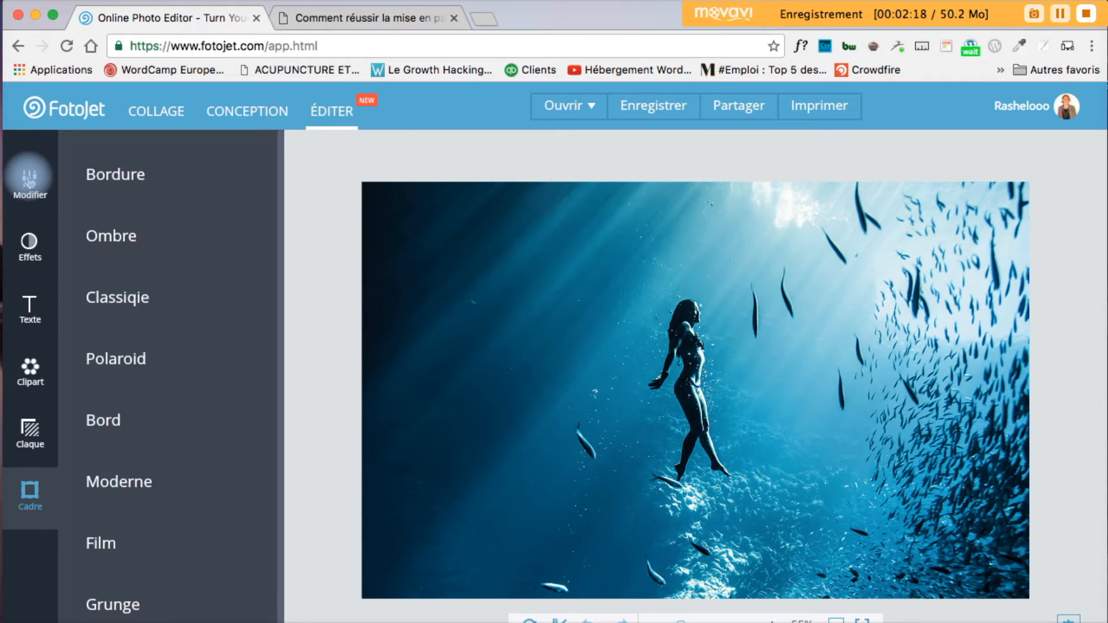
pyautogui.click(30, 181)
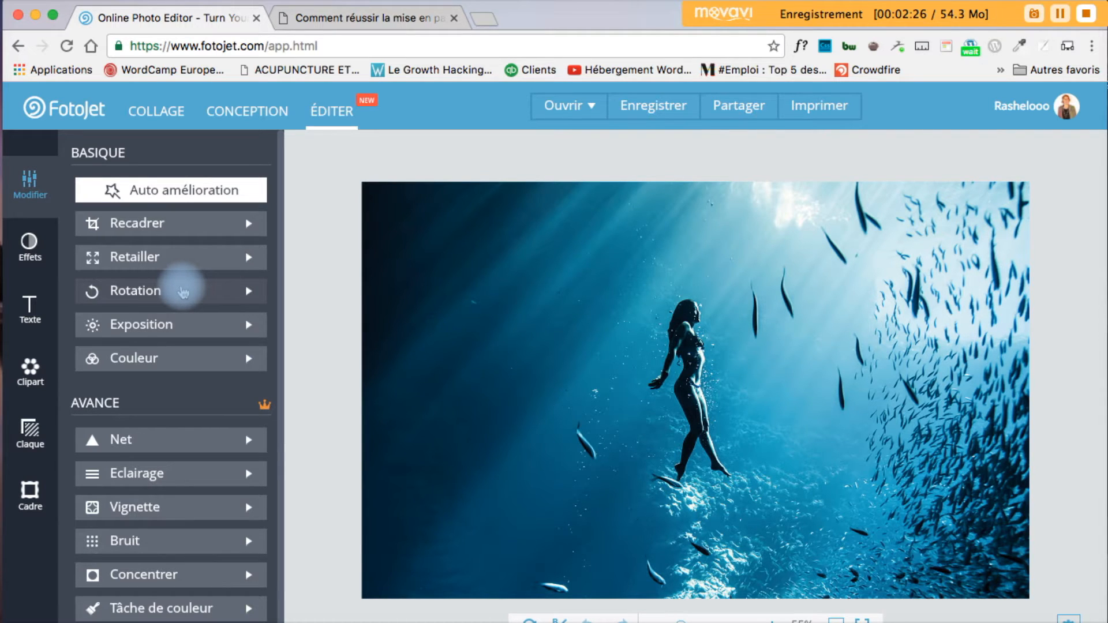
# - Switch to the blog article on page layout and examine its content down to the open brochure image
pyautogui.moveTo(539, 19); pyautogui.dragTo(536, 14)
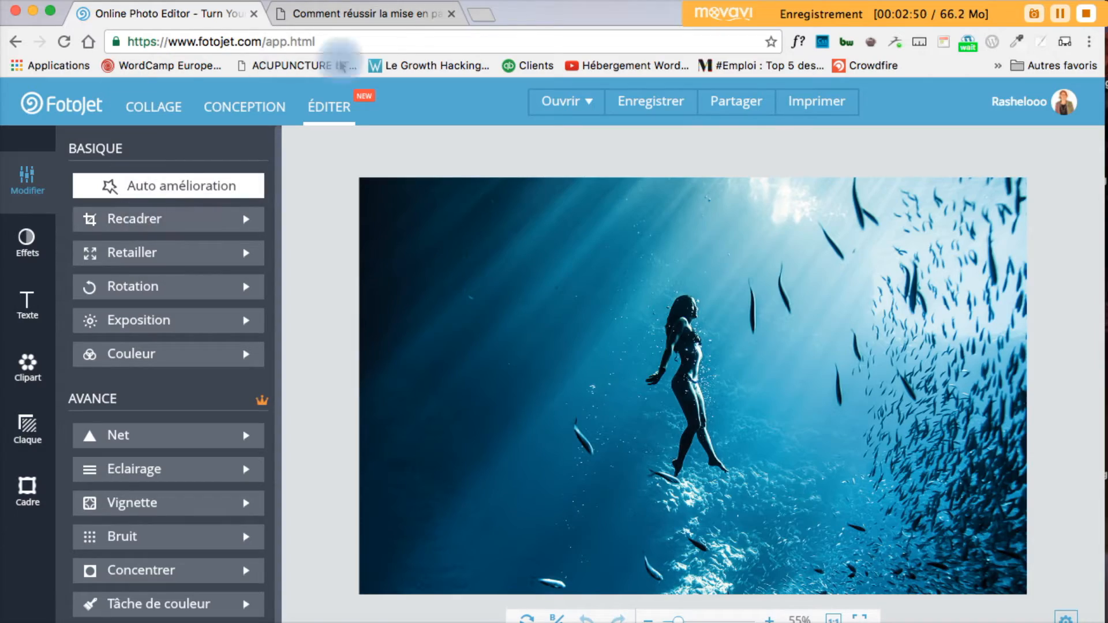
pyautogui.click(396, 16)
pyautogui.scroll(-10, 330, 361)
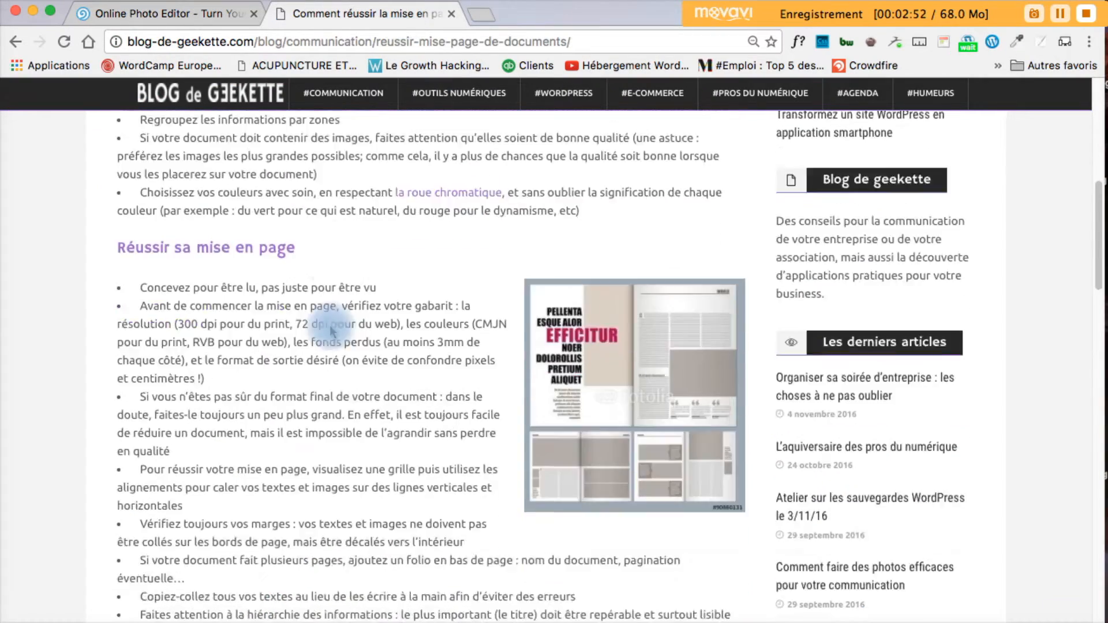
pyautogui.scroll(11, 350, 415)
pyautogui.scroll(-7, 350, 415)
pyautogui.scroll(-4, 351, 415)
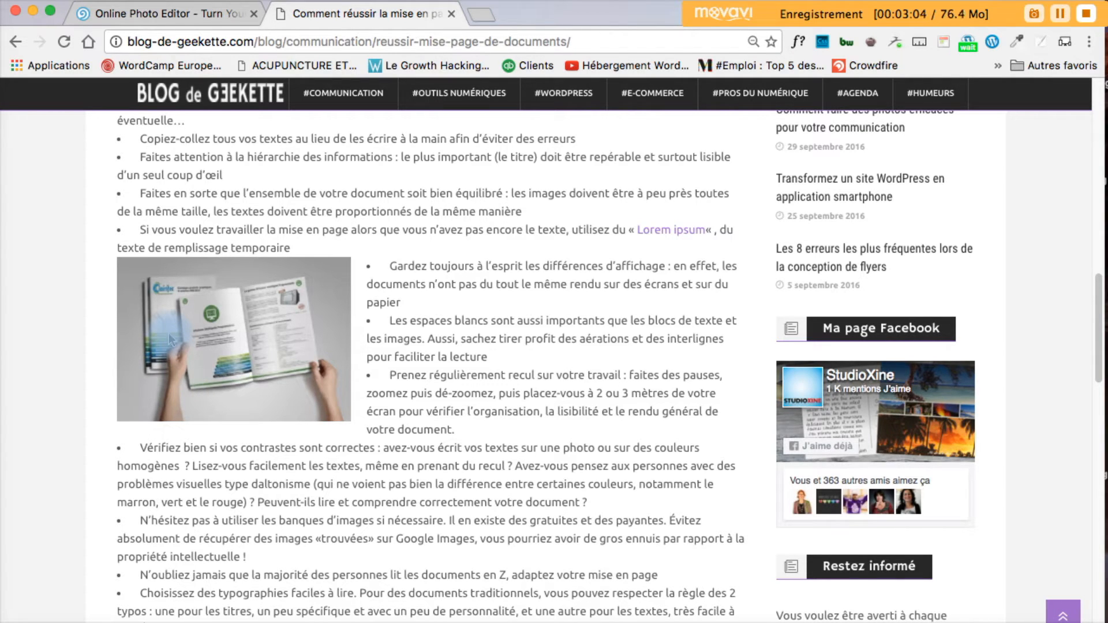
# - Measure the width and height of the article's brochure image with MeasureIt!
pyautogui.click(919, 43)
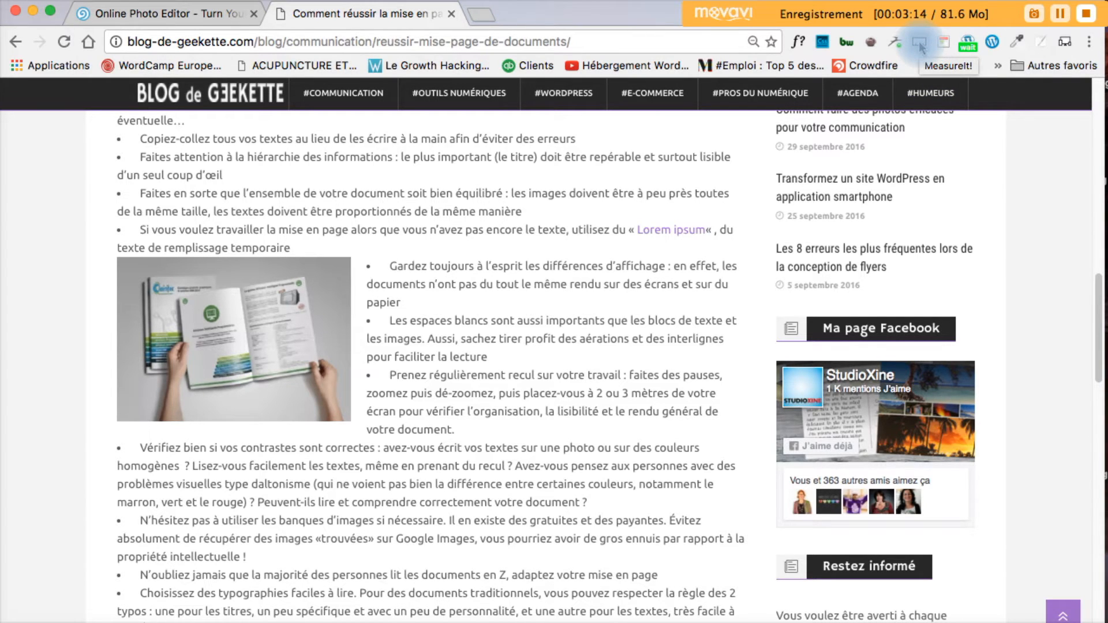
pyautogui.click(921, 48)
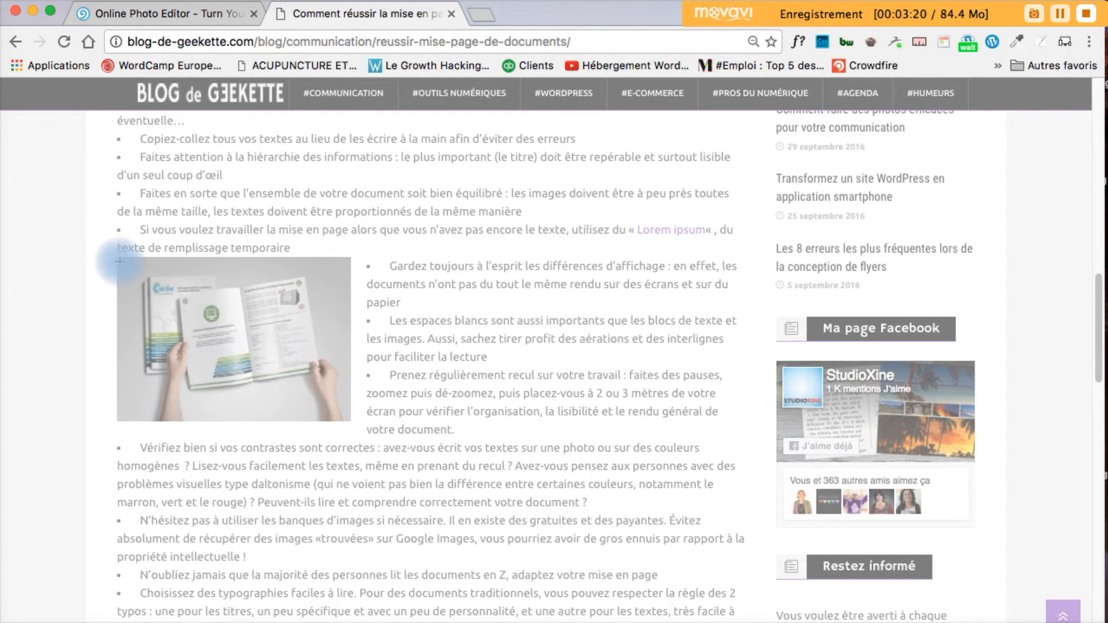
pyautogui.moveTo(115, 257); pyautogui.dragTo(350, 429)
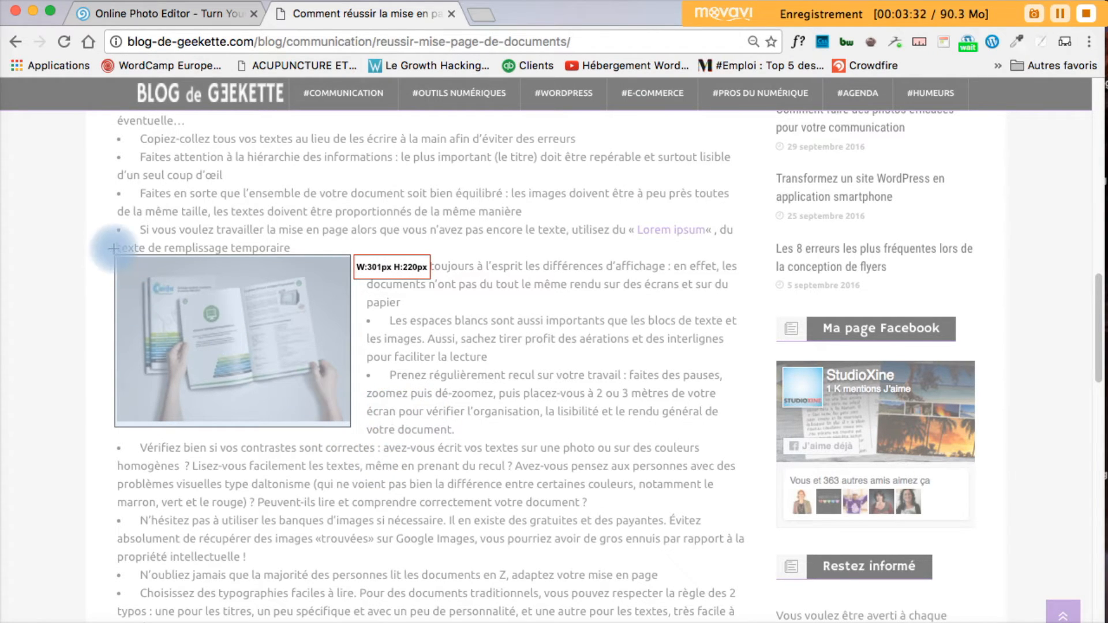
pyautogui.moveTo(113, 249); pyautogui.dragTo(355, 464)
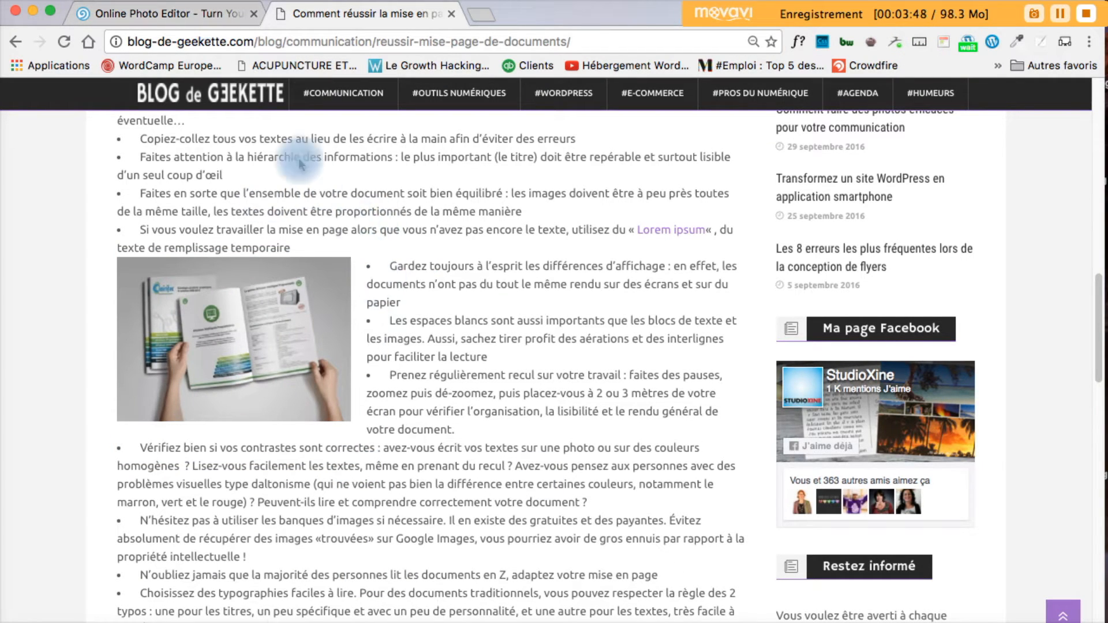
# - Return to the FotoJet editor and show the photo's Retailler dimensions in pixels instead of percentages
pyautogui.click(205, 18)
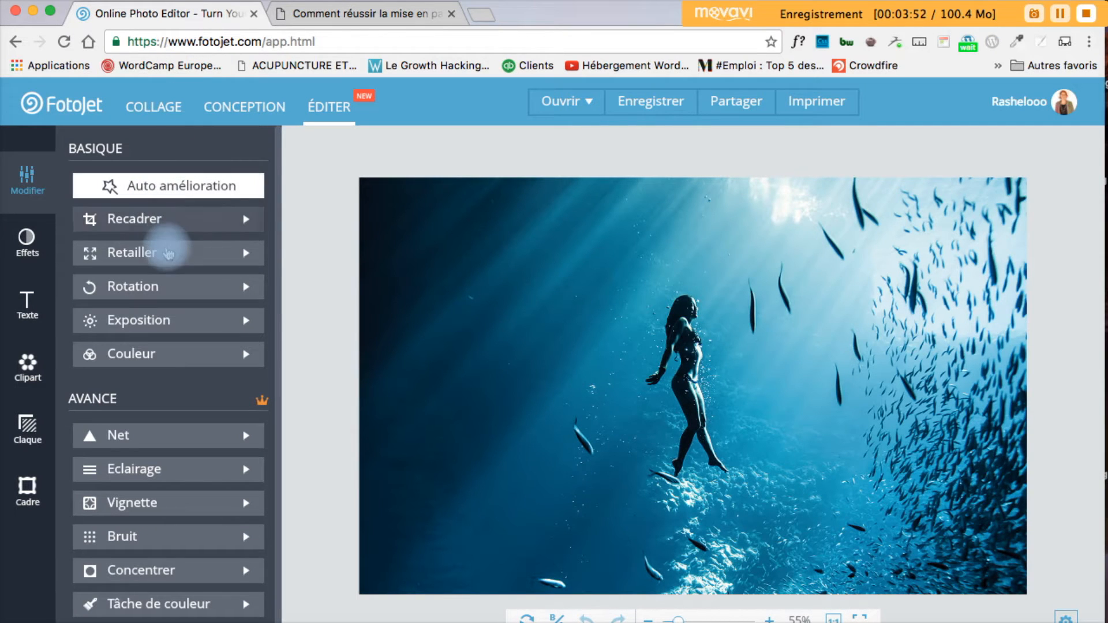
pyautogui.click(170, 255)
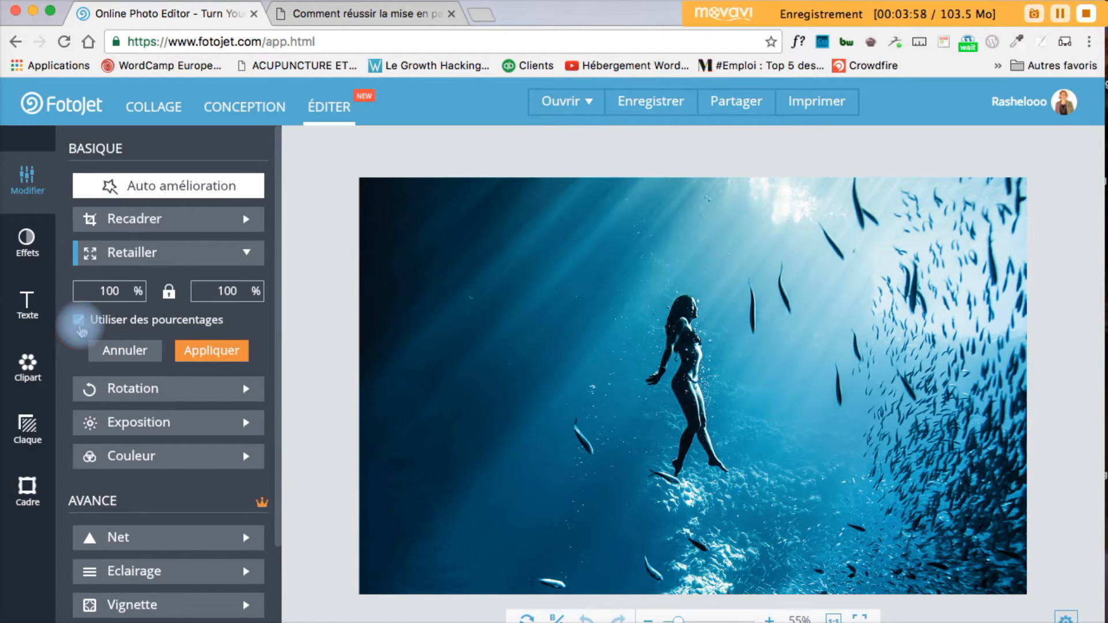
pyautogui.click(78, 320)
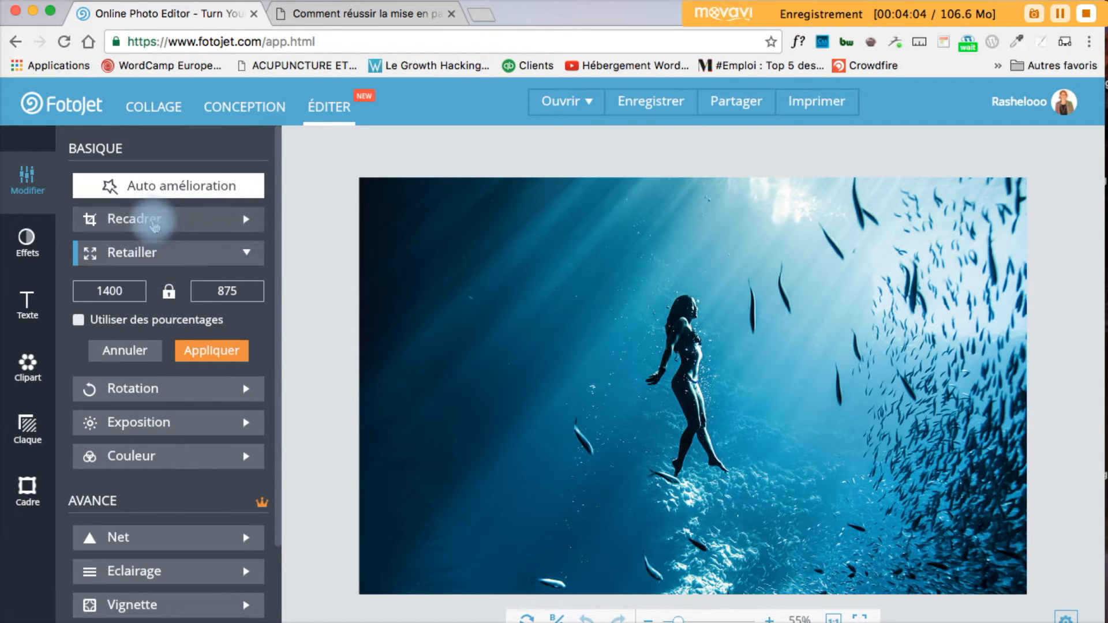
# - Start a free-form crop of the underwater photo with locked aspect ratio and set its width to 300
pyautogui.click(152, 219)
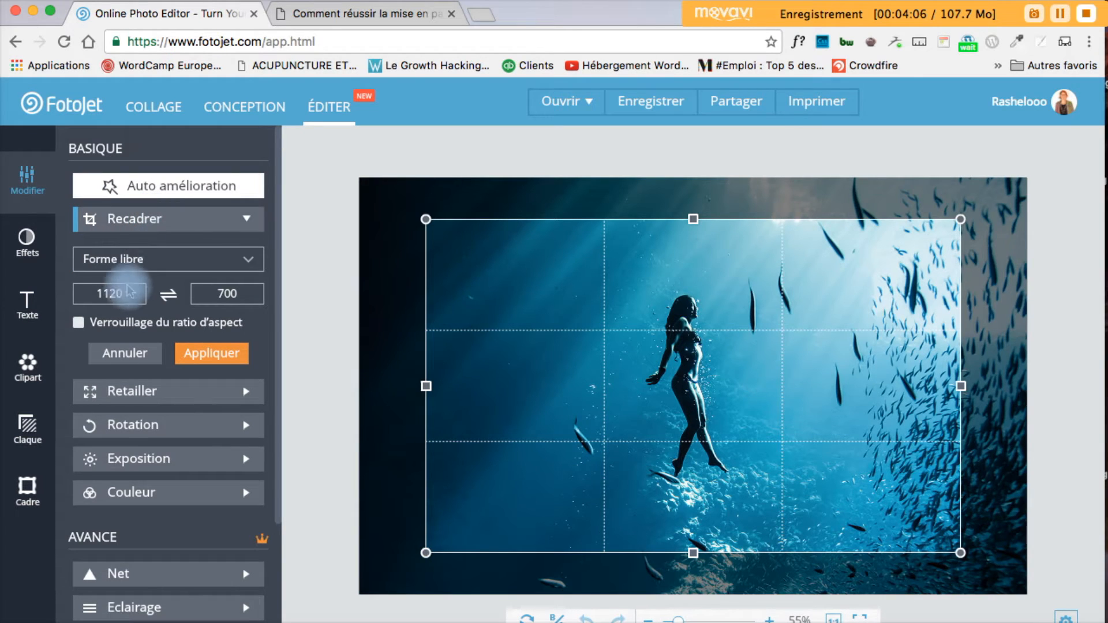
pyautogui.moveTo(128, 295); pyautogui.dragTo(83, 294)
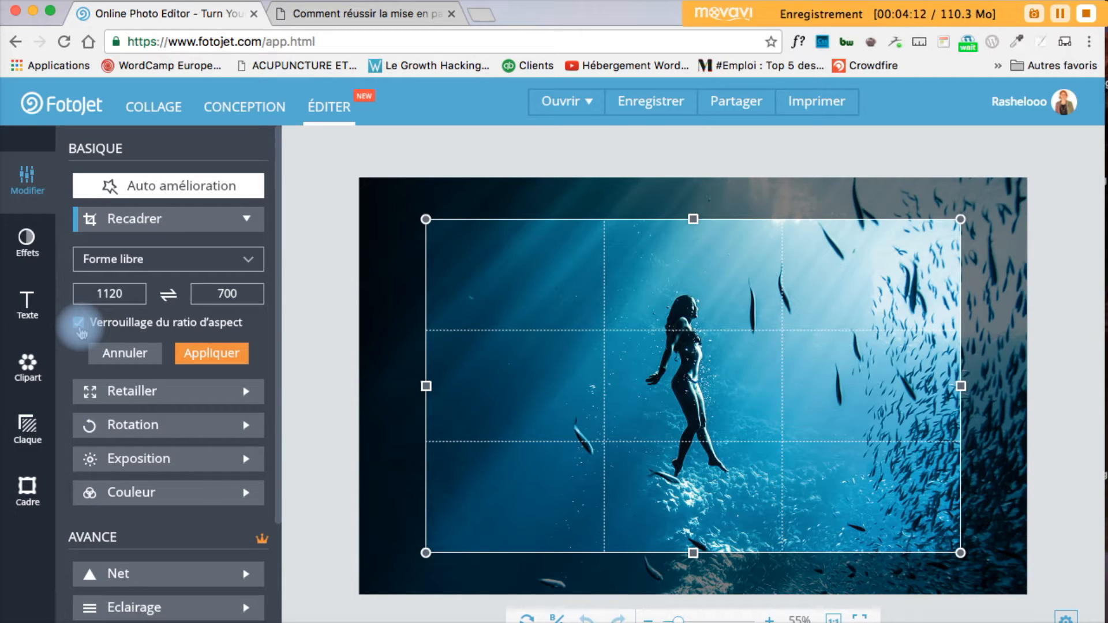
pyautogui.click(109, 293)
pyautogui.moveTo(123, 294); pyautogui.dragTo(69, 300)
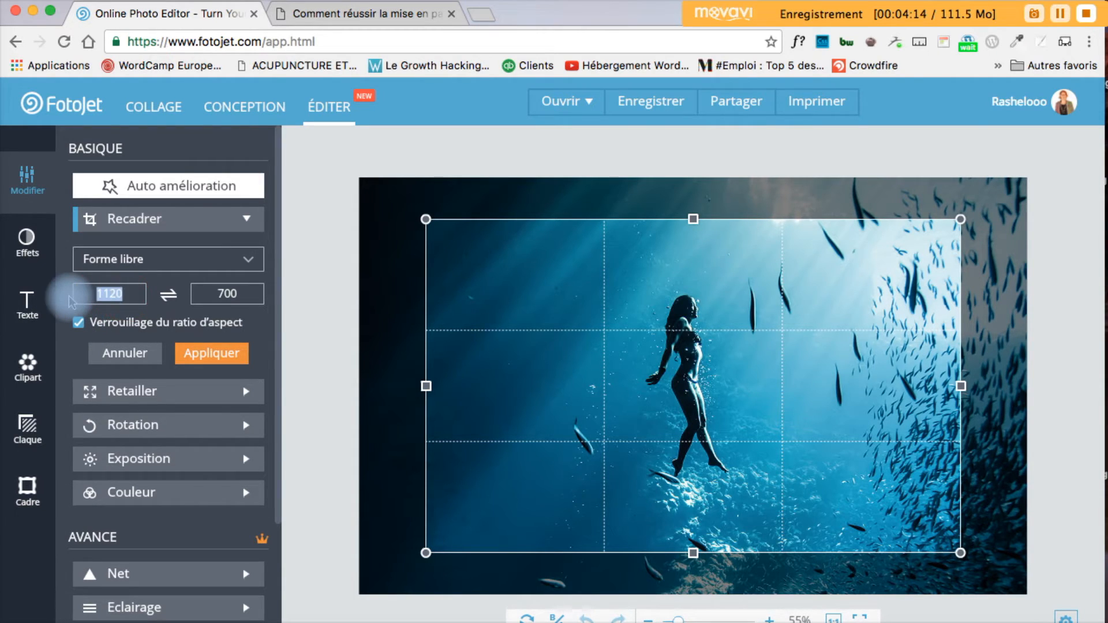
pyautogui.write('300')
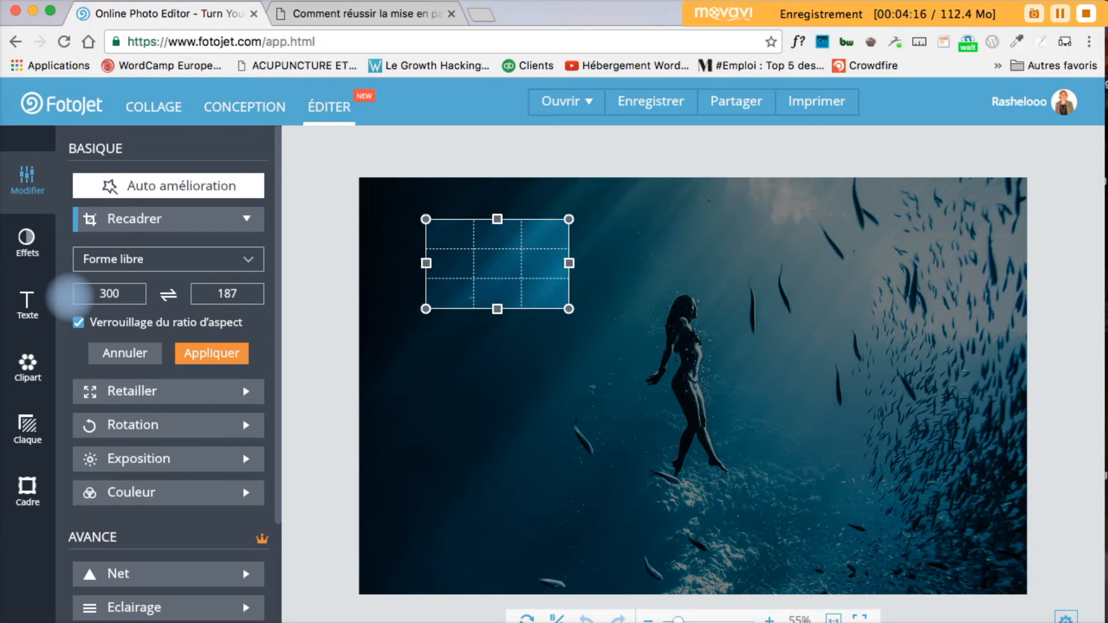
# - Frame the swimmer and fish with the crop area, set its width to 900, and apply the crop
pyautogui.moveTo(566, 292); pyautogui.dragTo(624, 306)
pyautogui.moveTo(671, 340); pyautogui.dragTo(942, 515)
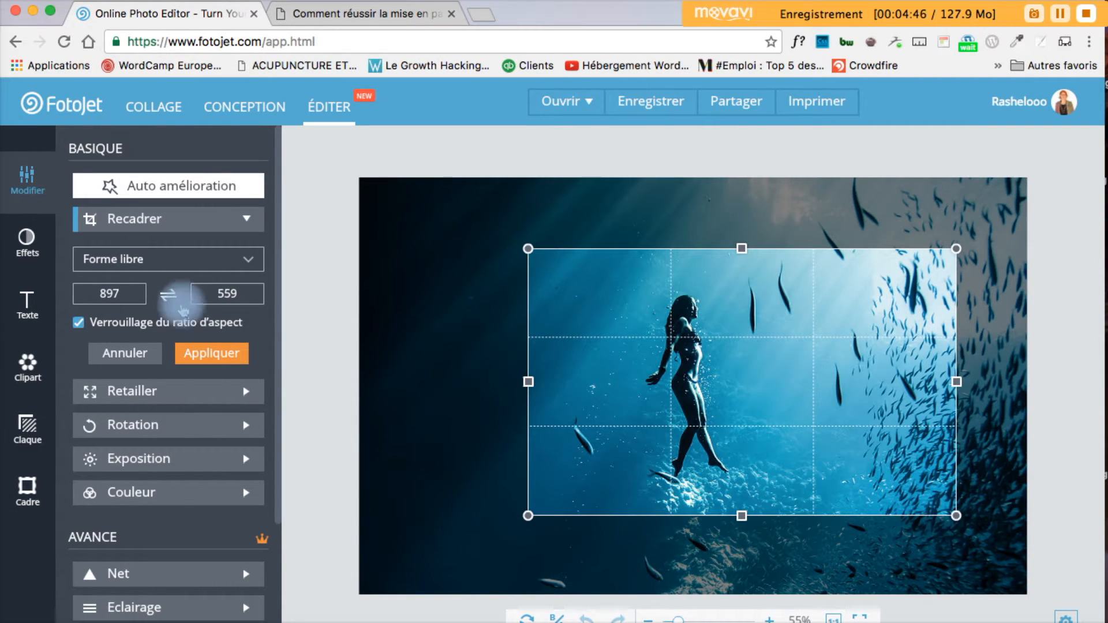
pyautogui.click(121, 294)
pyautogui.moveTo(121, 294); pyautogui.dragTo(69, 294)
pyautogui.write('9')
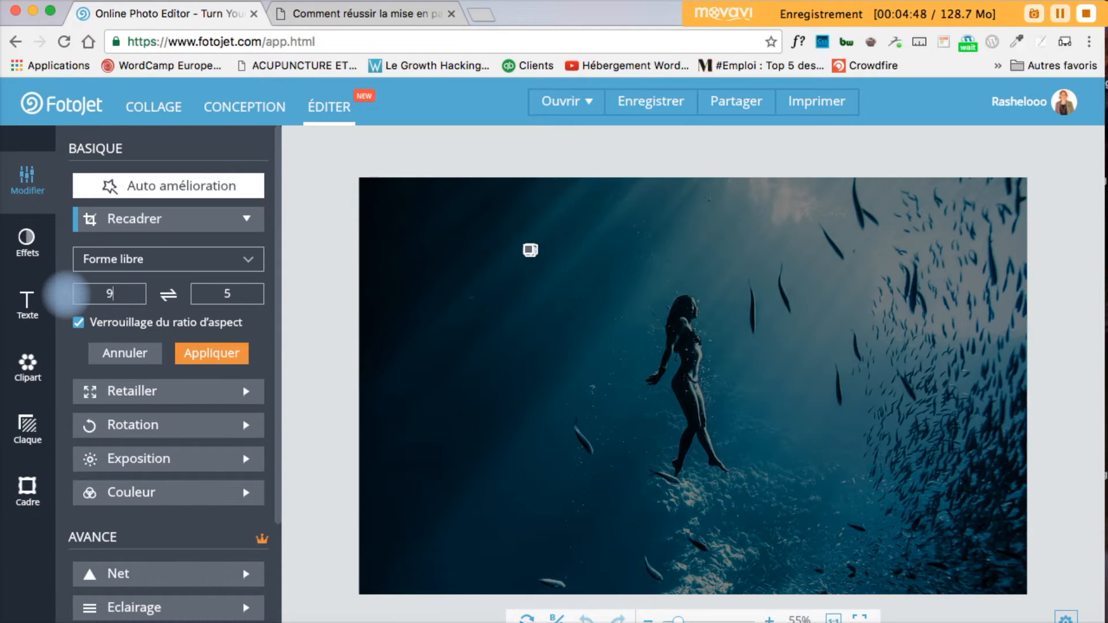
pyautogui.write('00')
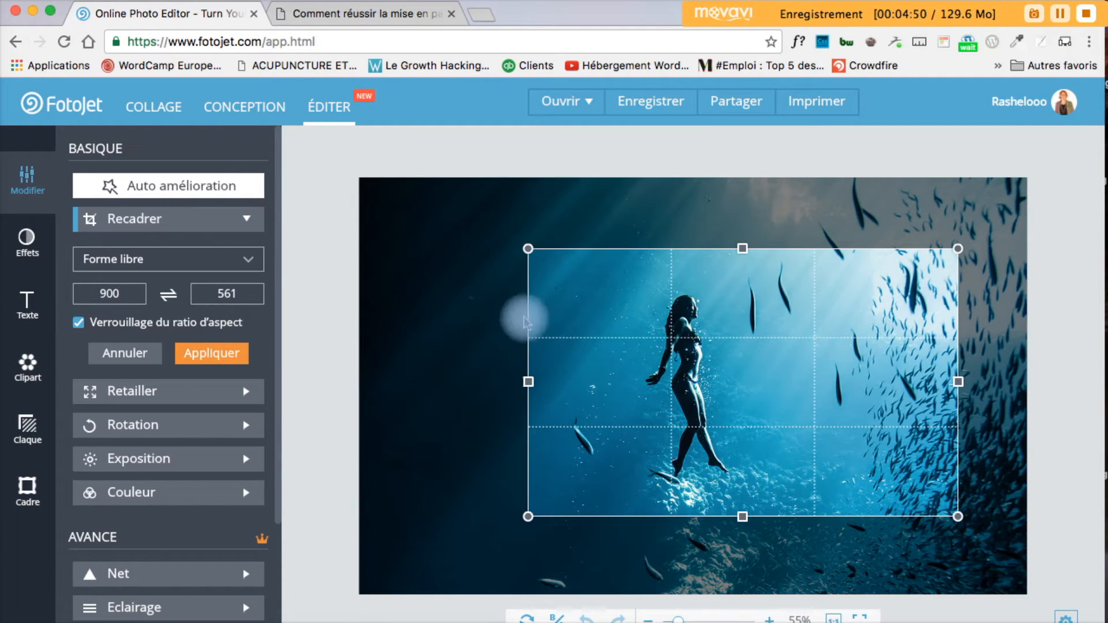
pyautogui.moveTo(650, 394); pyautogui.dragTo(699, 351)
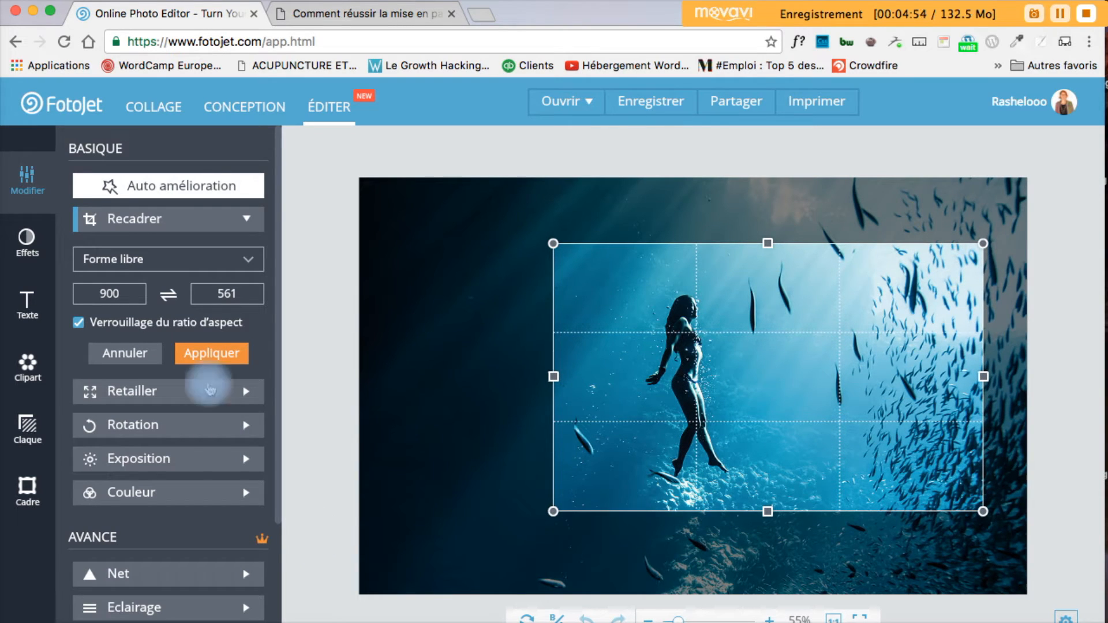
pyautogui.click(229, 364)
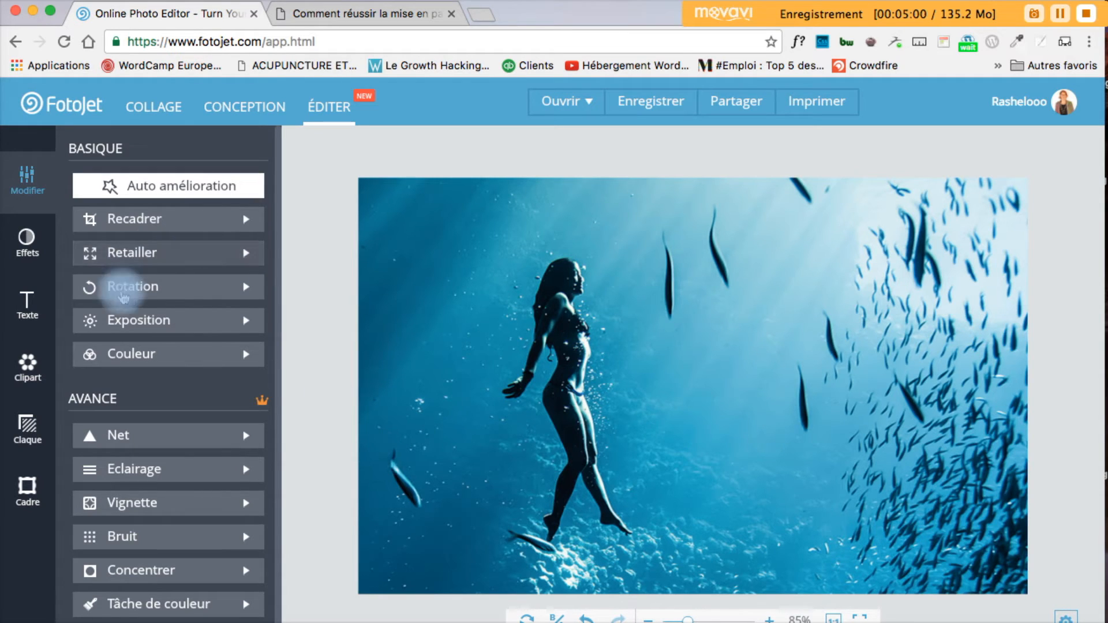
# - Try straightening the photo to -1 with the Rotation tool and discard the change
pyautogui.click(137, 286)
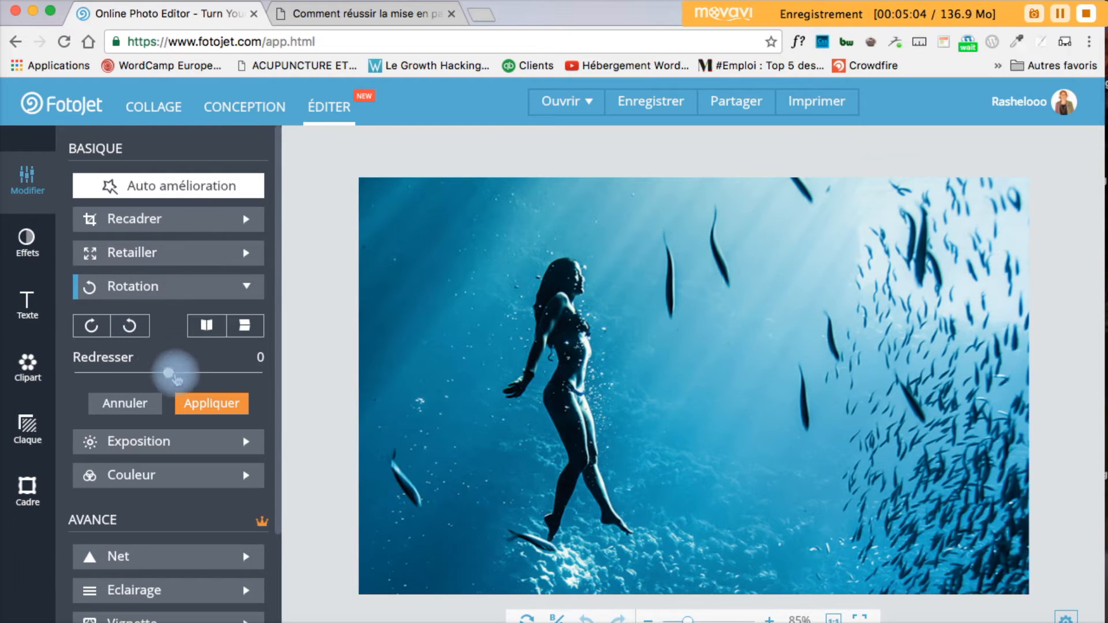
pyautogui.moveTo(171, 376)
pyautogui.mouseDown()
pyautogui.moveTo(200, 375)
pyautogui.moveTo(169, 375)
pyautogui.mouseUp()
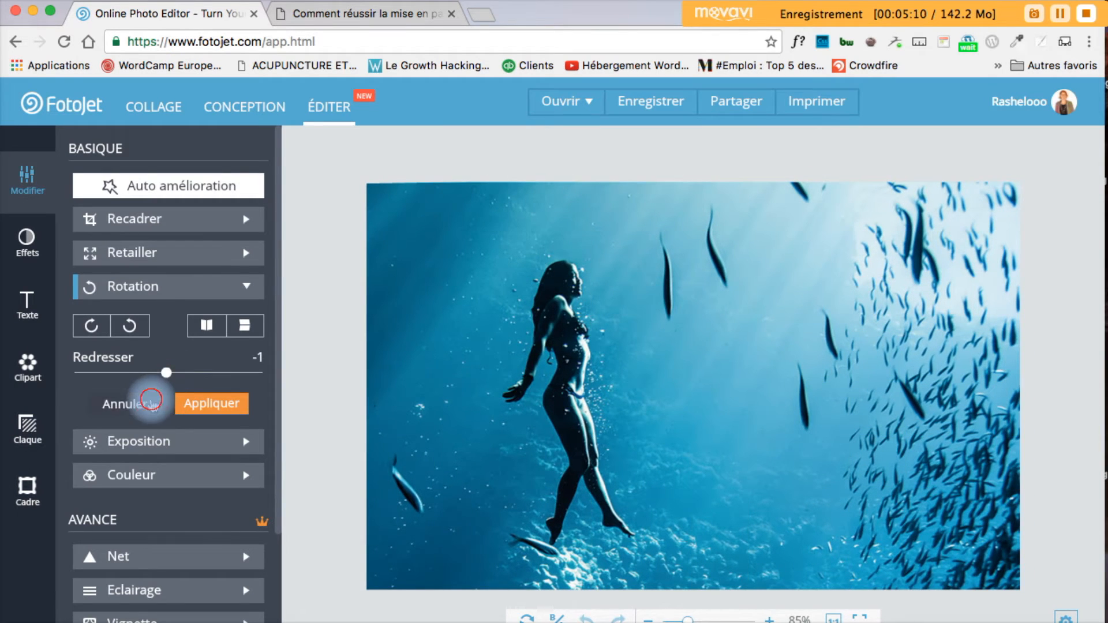
pyautogui.click(144, 403)
# - Try Exposition adjustments on the photo, ending at exposure 2, brightness 0, contrast -1 and highlights -5, and discard them
pyautogui.click(175, 324)
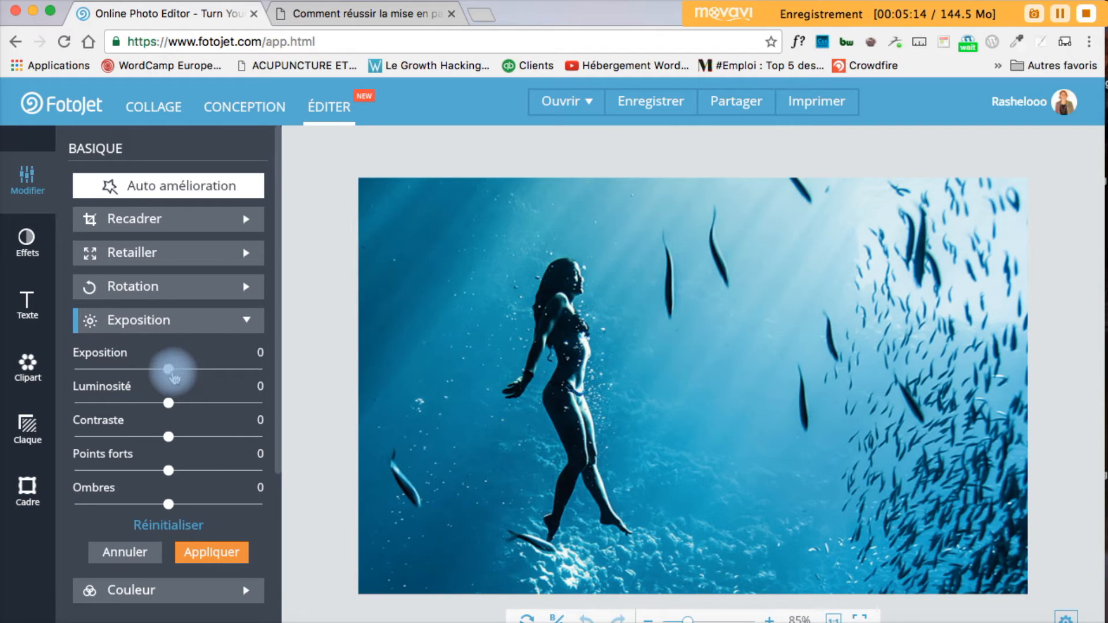
pyautogui.moveTo(186, 378); pyautogui.dragTo(97, 378)
pyautogui.moveTo(172, 379); pyautogui.dragTo(131, 406)
pyautogui.moveTo(168, 439)
pyautogui.mouseDown()
pyautogui.moveTo(237, 448)
pyautogui.moveTo(167, 437)
pyautogui.mouseUp()
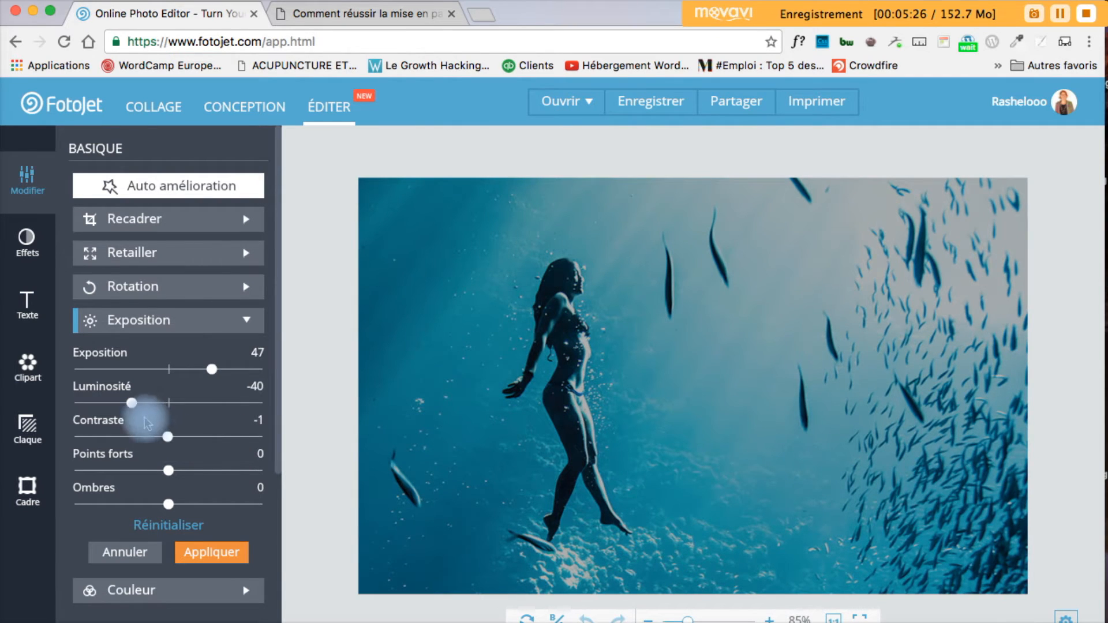
pyautogui.moveTo(132, 404); pyautogui.dragTo(137, 404)
pyautogui.click(168, 403)
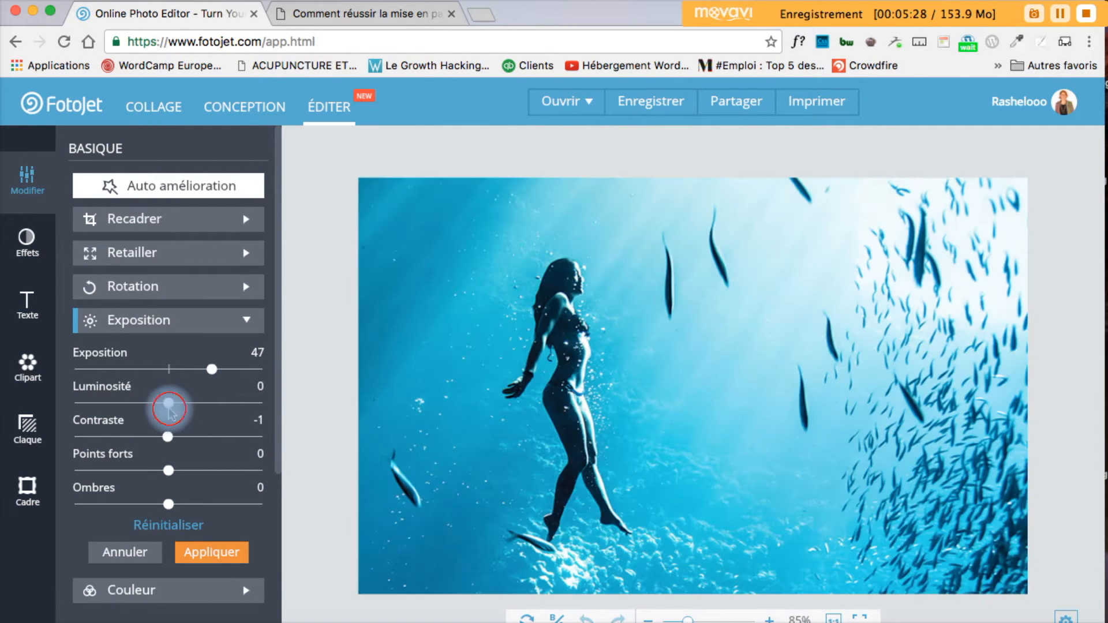
pyautogui.click(171, 370)
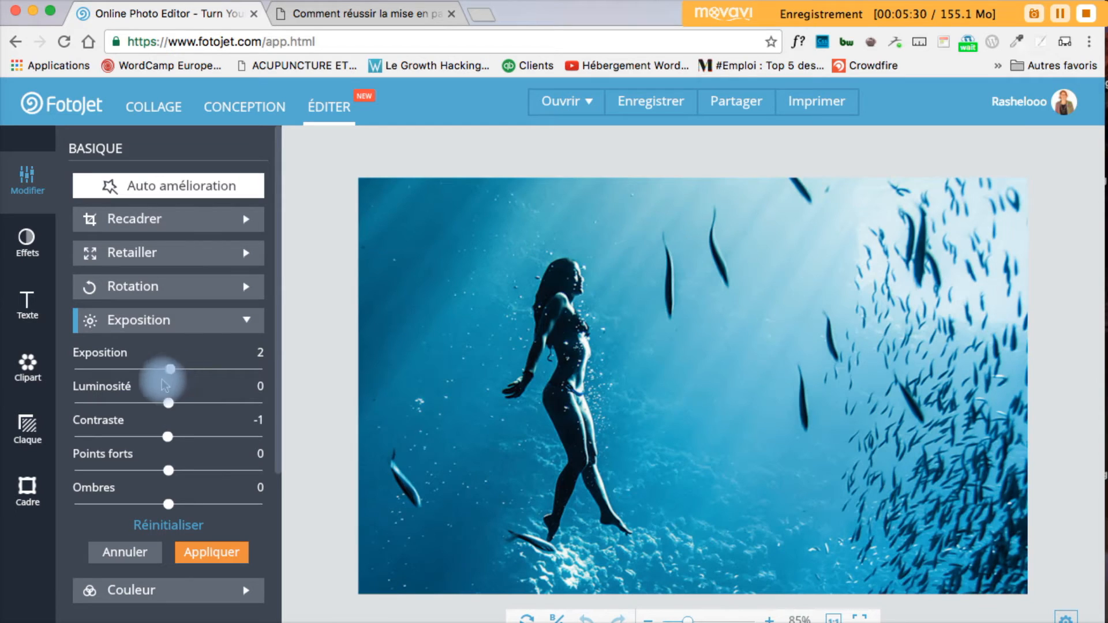
pyautogui.moveTo(171, 471)
pyautogui.mouseDown()
pyautogui.moveTo(203, 471)
pyautogui.moveTo(165, 471)
pyautogui.mouseUp()
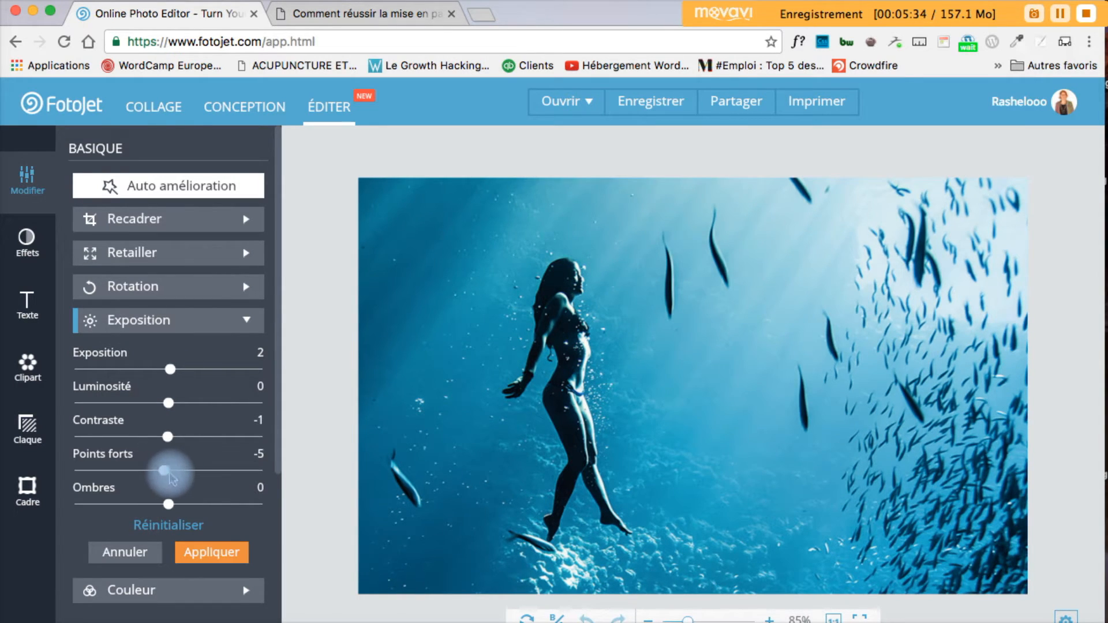
pyautogui.click(118, 553)
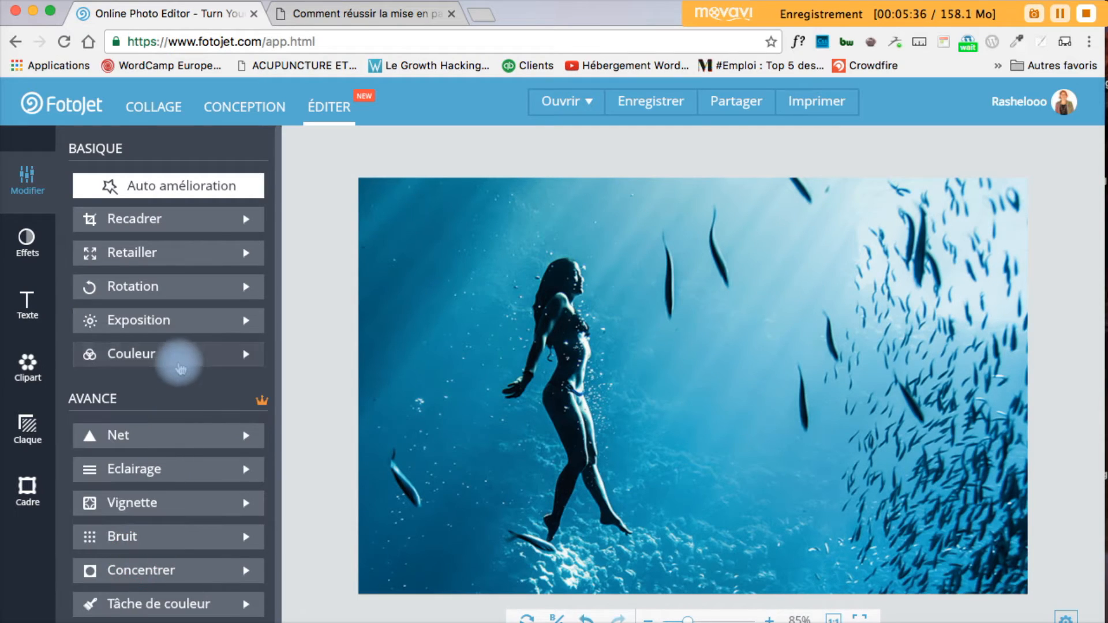
# - Try colour adjustments with saturation 2, temperature -22 and tint -3, and discard them
pyautogui.click(179, 356)
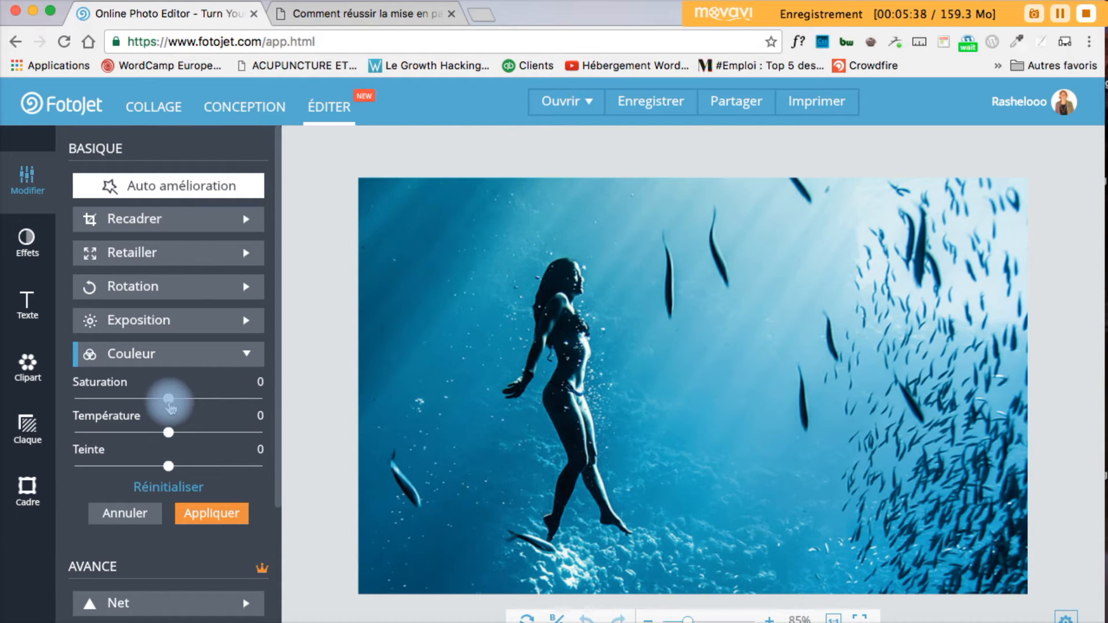
pyautogui.moveTo(171, 402); pyautogui.dragTo(152, 438)
pyautogui.moveTo(172, 473); pyautogui.dragTo(149, 473)
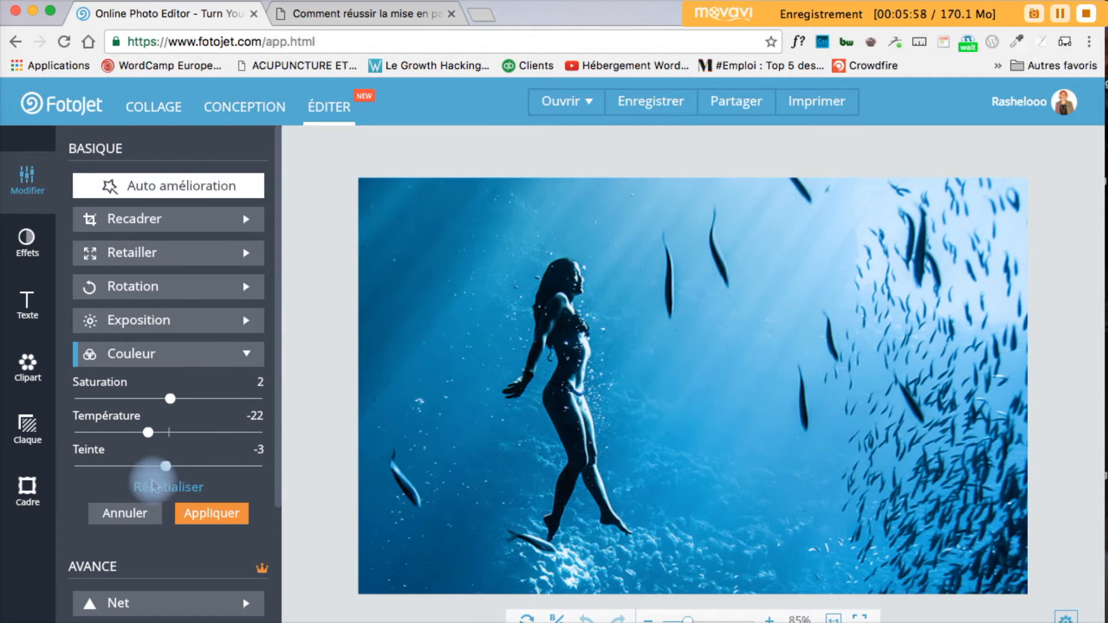
pyautogui.click(136, 512)
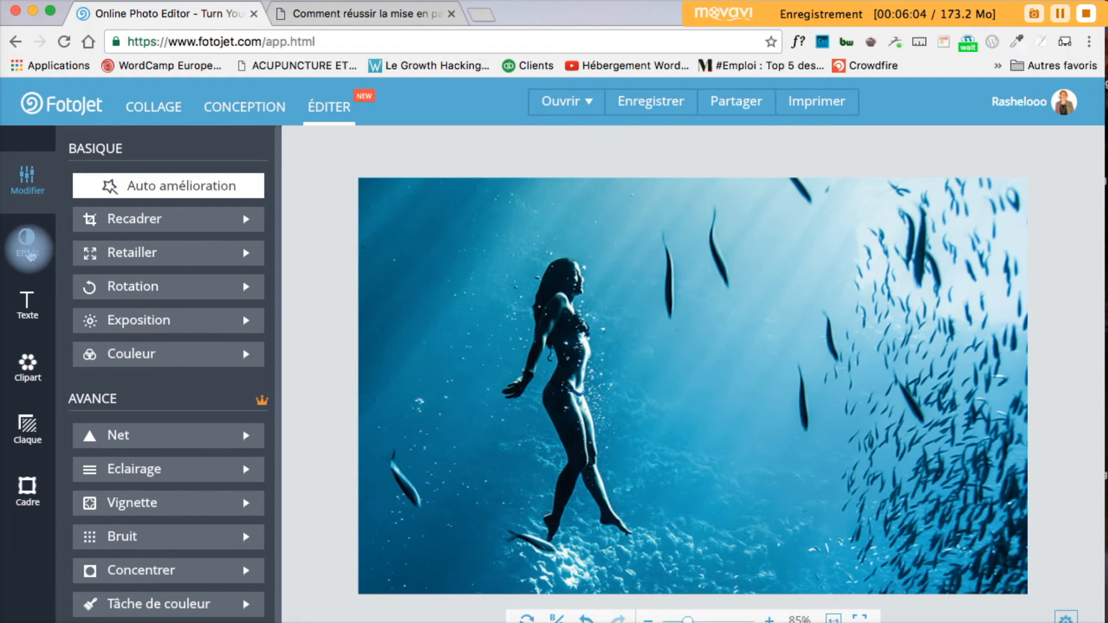
# - Apply the Noir & Blanc 1 effect to the photo at intensity 100
pyautogui.click(30, 256)
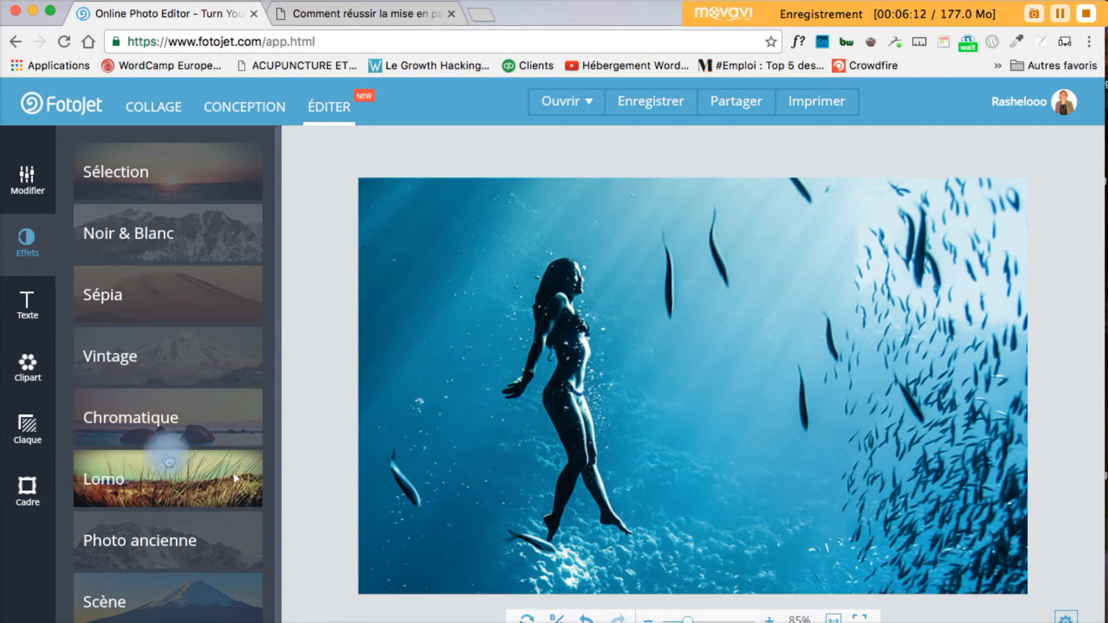
pyautogui.click(157, 239)
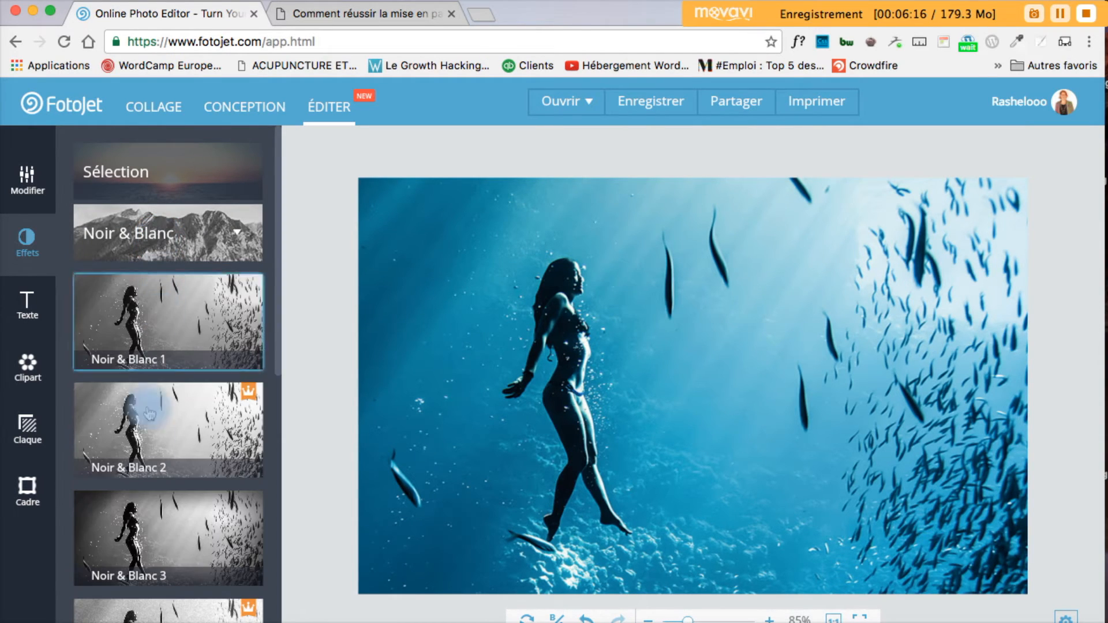
pyautogui.click(218, 234)
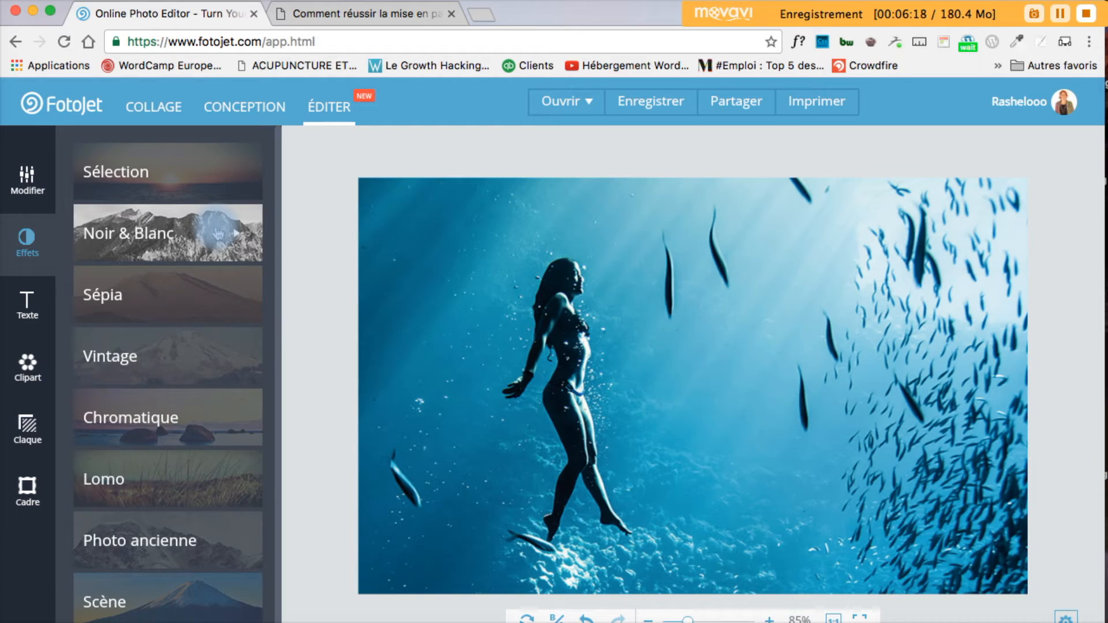
pyautogui.click(179, 237)
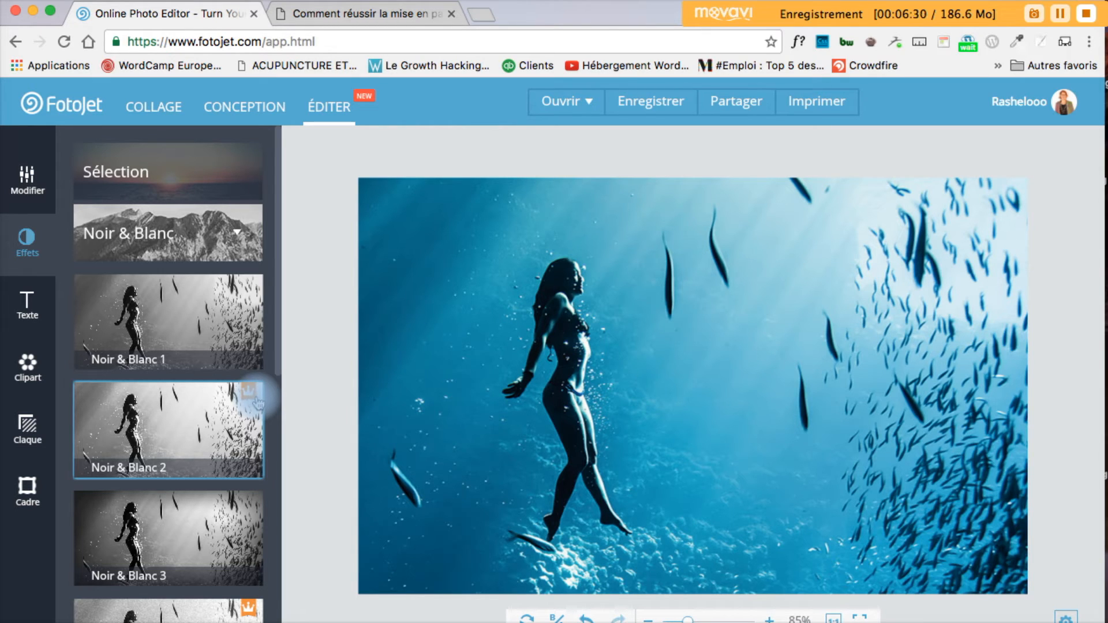
pyautogui.click(191, 341)
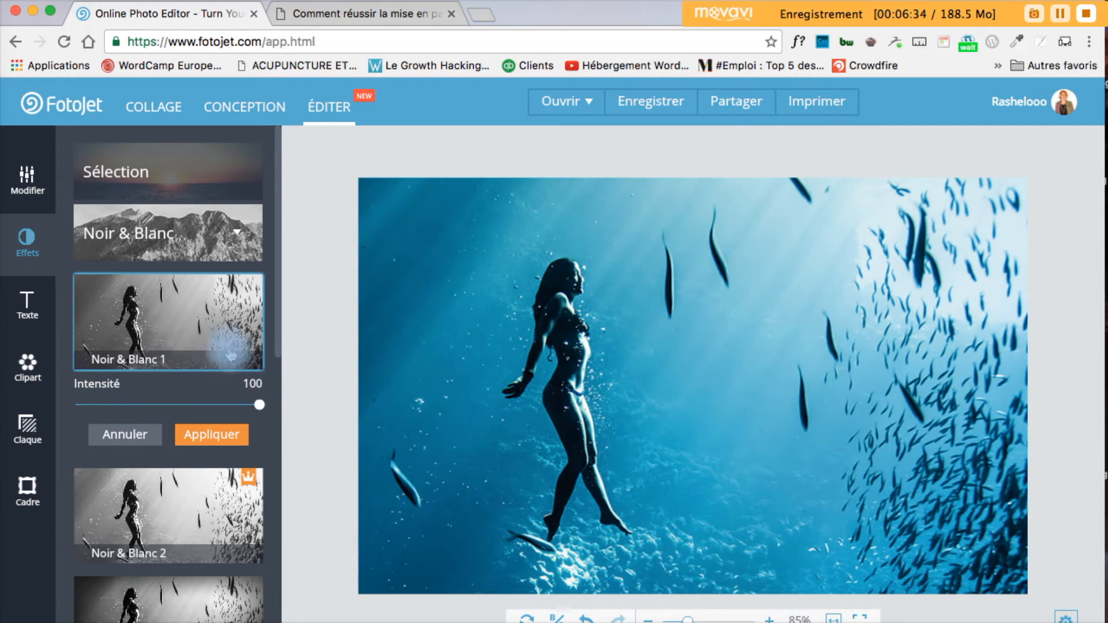
pyautogui.click(155, 335)
pyautogui.click(161, 318)
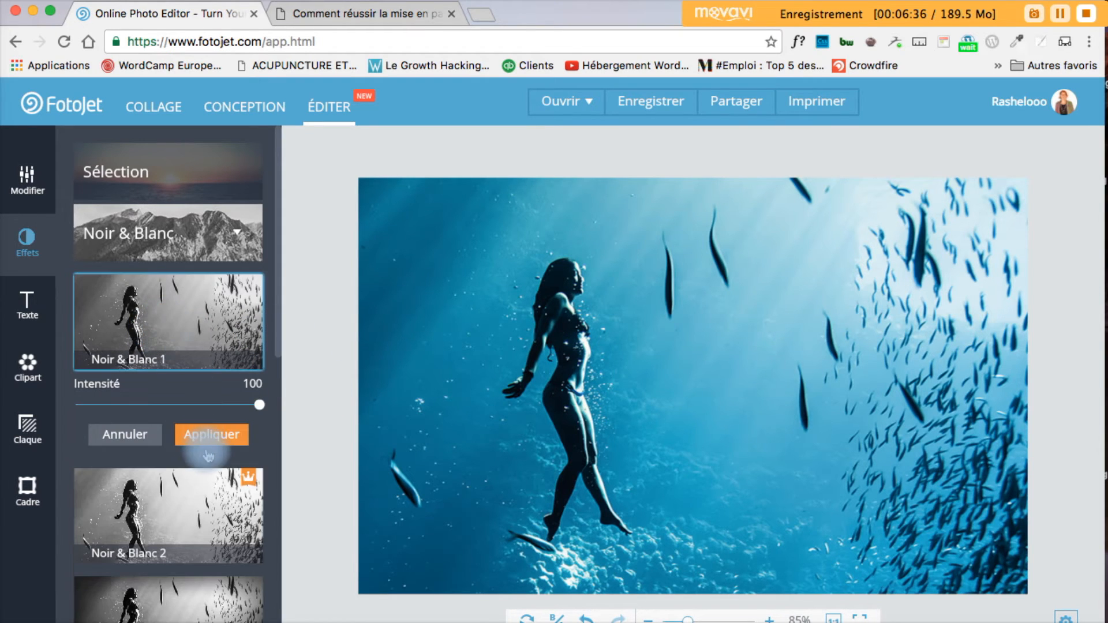
pyautogui.click(207, 447)
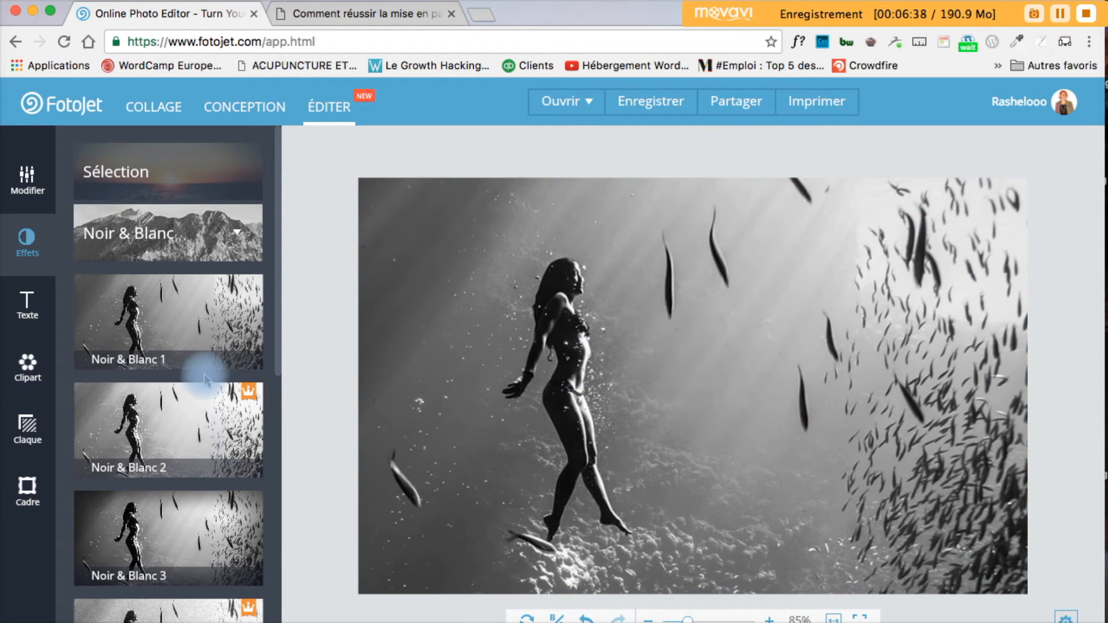
# - Apply the Noir & Blanc 3 effect at intensity 100 and undo the black-and-white effects
pyautogui.scroll(-1, 197, 404)
pyautogui.scroll(1, 186, 371)
pyautogui.click(191, 325)
pyautogui.click(125, 416)
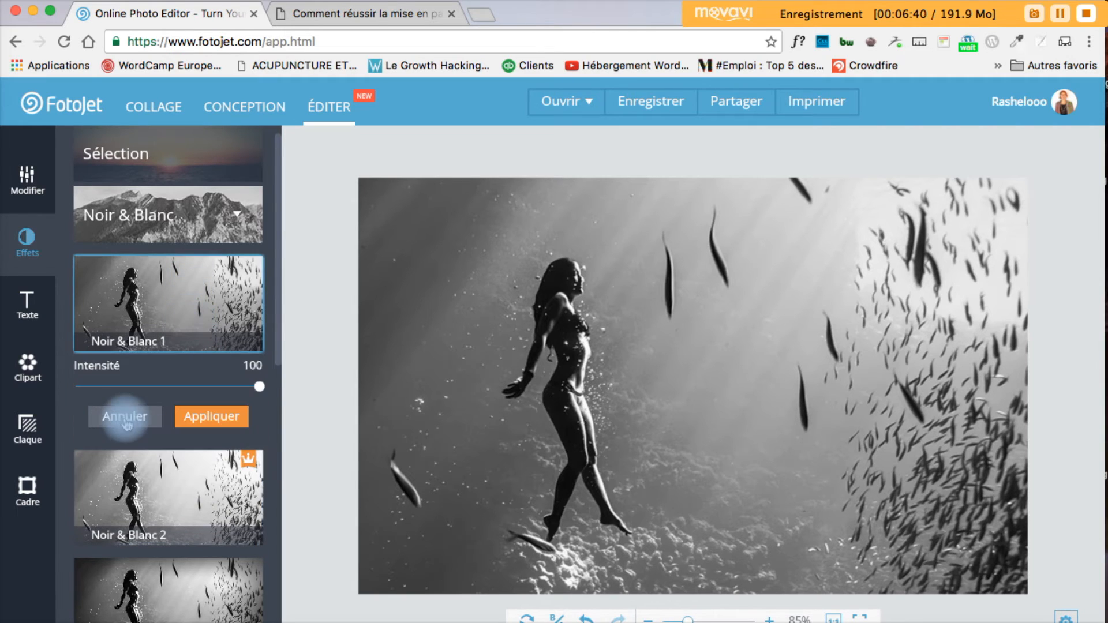
pyautogui.click(160, 418)
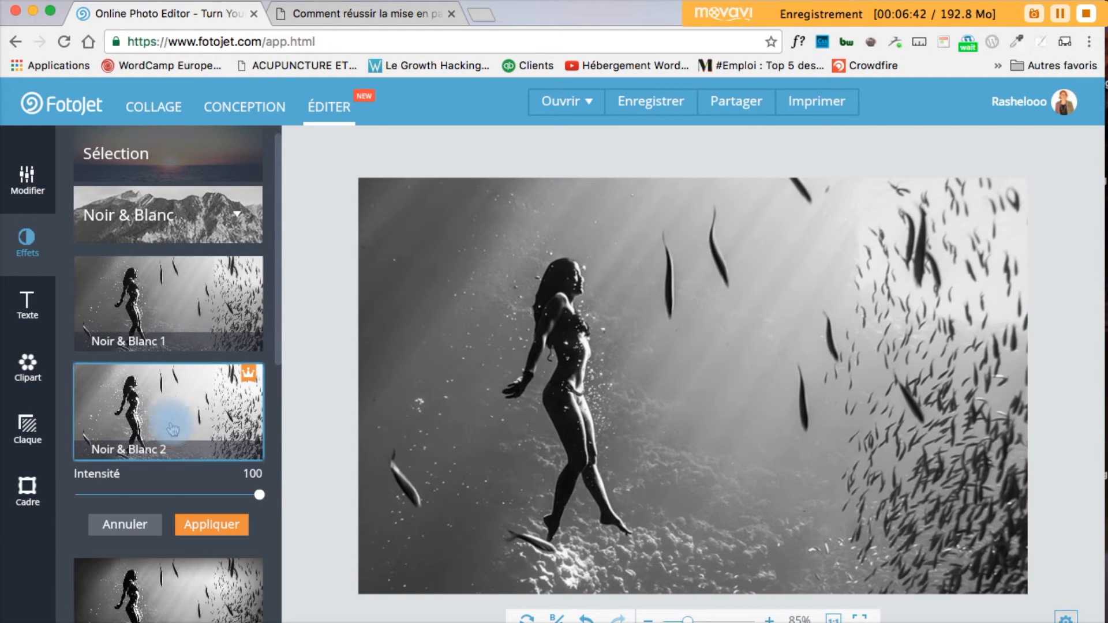
pyautogui.click(130, 522)
pyautogui.click(178, 484)
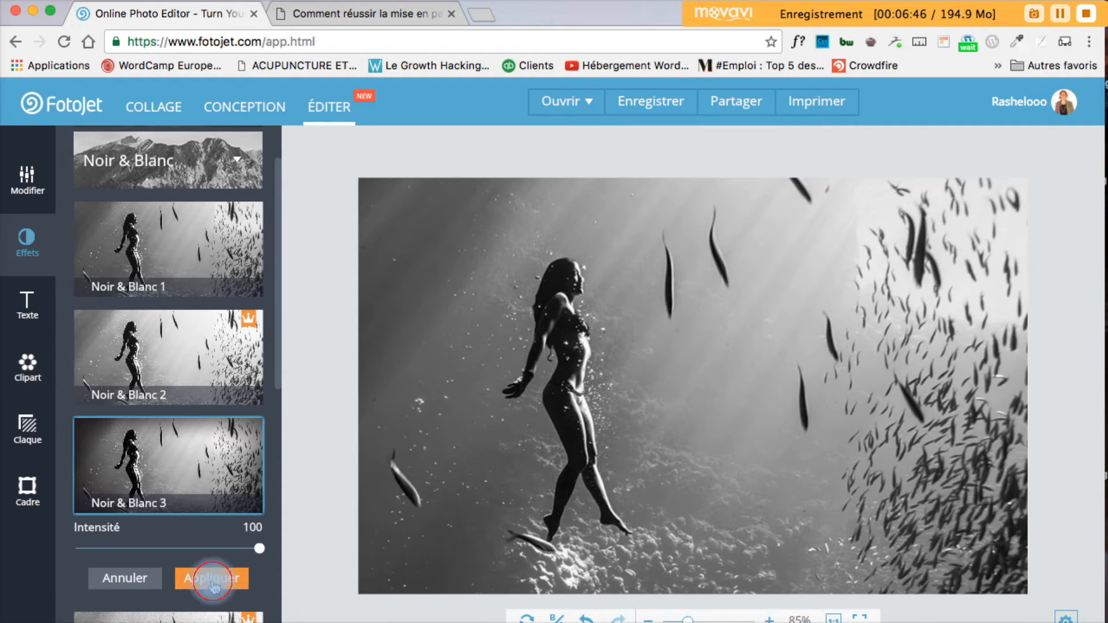
pyautogui.click(214, 583)
pyautogui.scroll(-3, 196, 365)
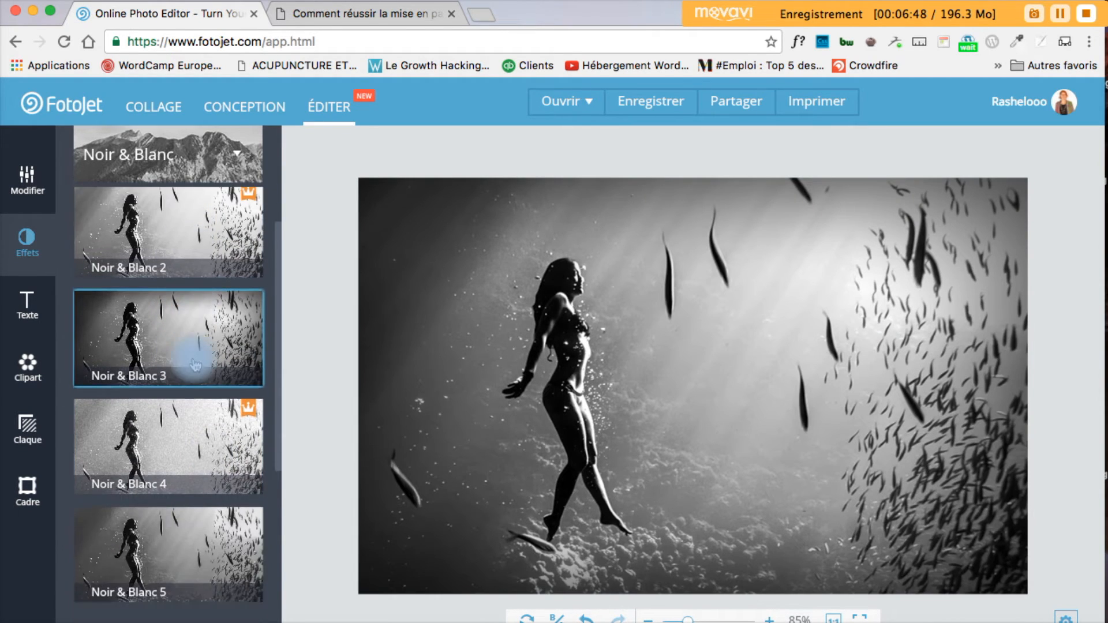
pyautogui.scroll(2, 197, 365)
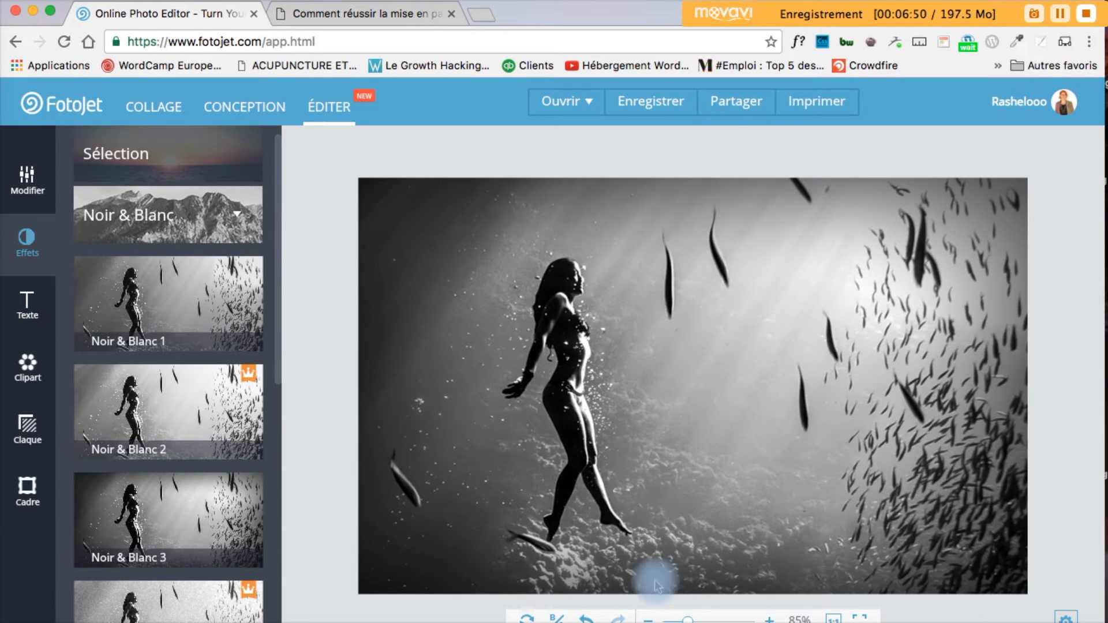
pyautogui.click(587, 616)
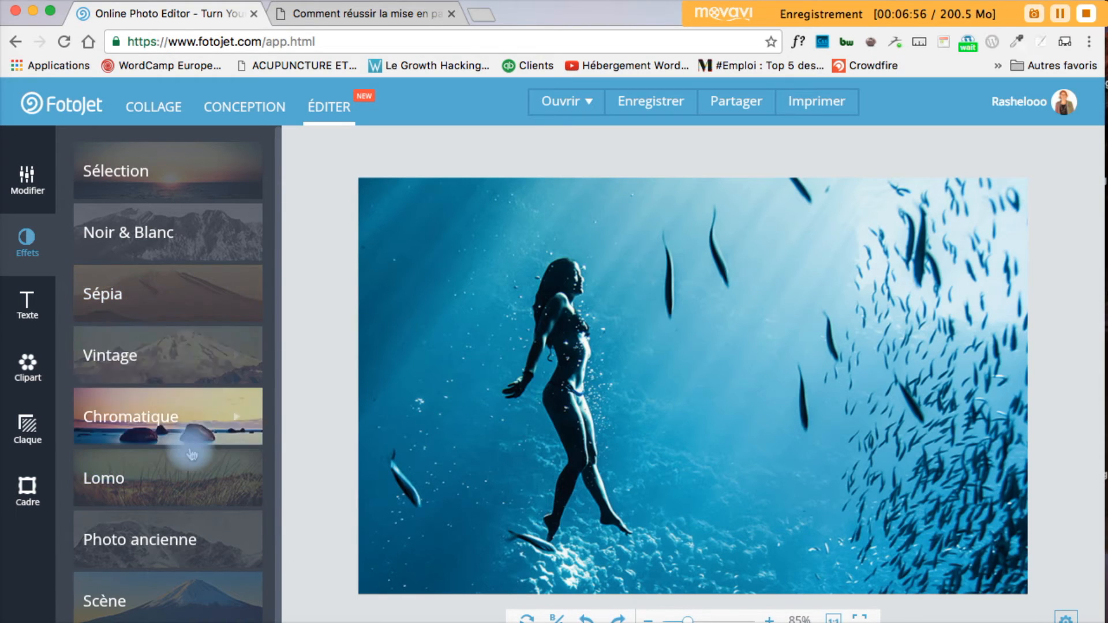
# - Apply the Lomo 1 effect to the underwater photo
pyautogui.click(176, 491)
pyautogui.scroll(-2, 173, 485)
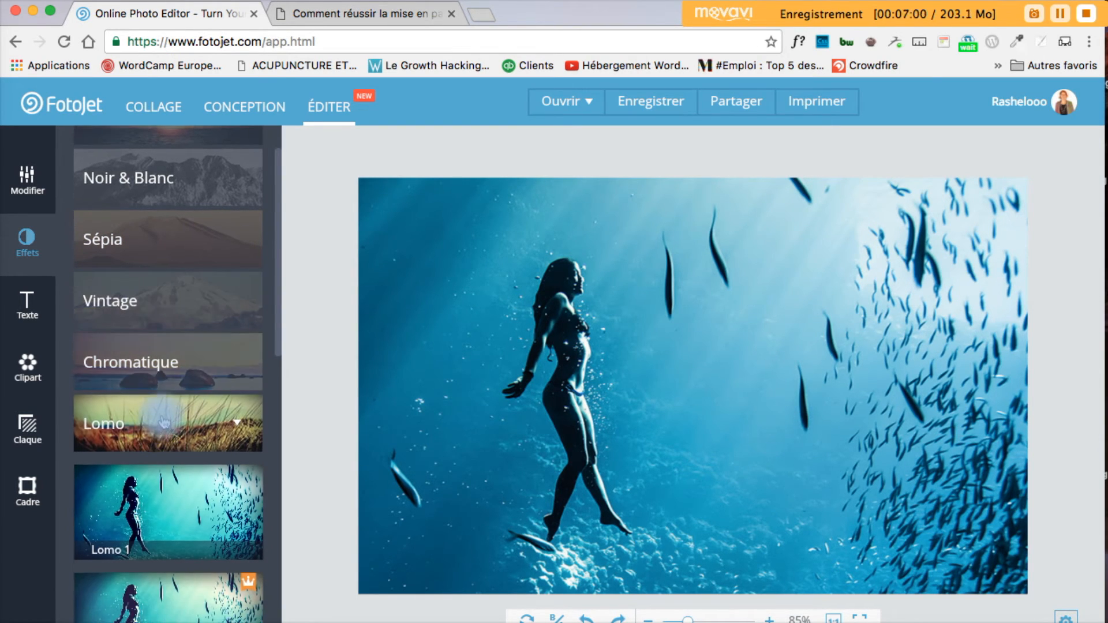
pyautogui.scroll(-2, 165, 423)
pyautogui.scroll(-2, 170, 338)
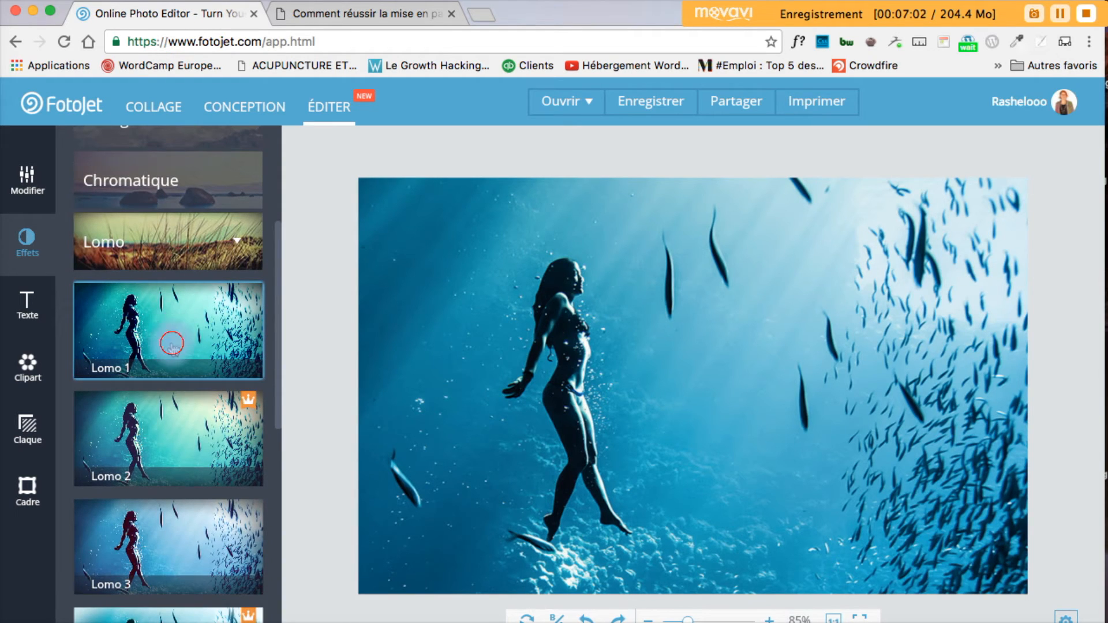
pyautogui.click(172, 346)
pyautogui.click(212, 444)
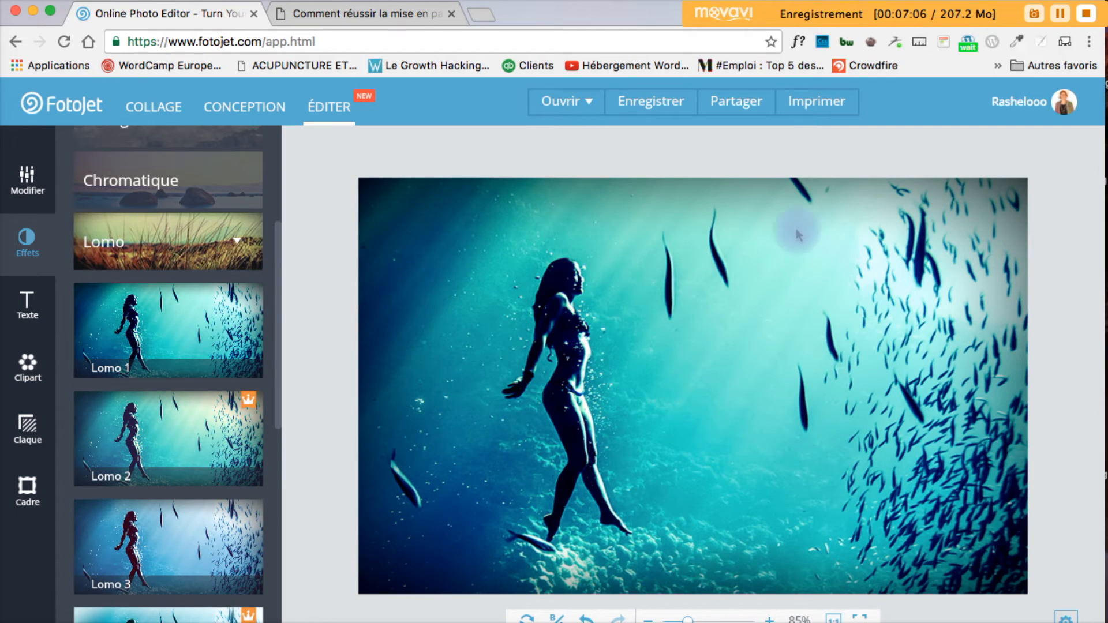
# - Add the Lomo 3 effect at intensity 100 and the Lomo 4 effect on top of the photo
pyautogui.scroll(-1, 194, 455)
pyautogui.click(195, 455)
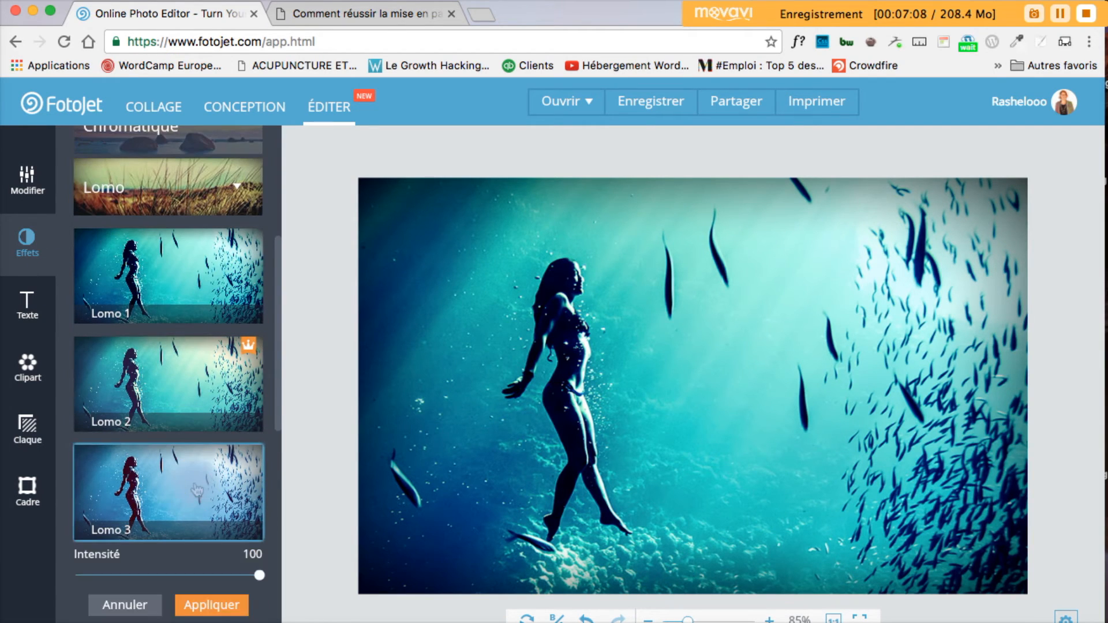
pyautogui.click(233, 600)
pyautogui.scroll(-3, 207, 381)
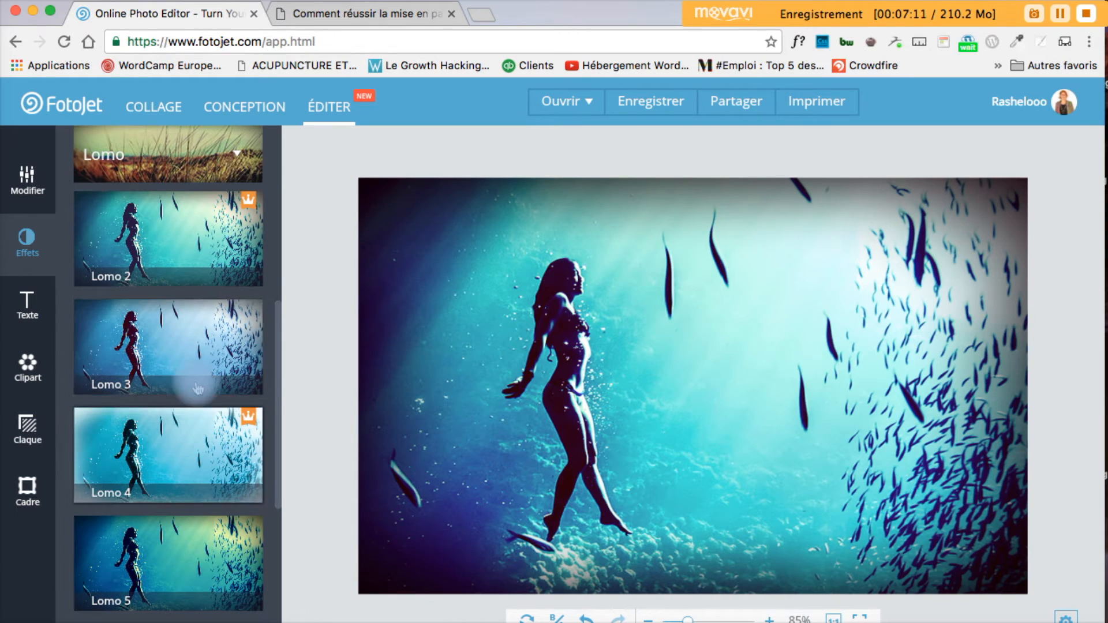
pyautogui.click(192, 467)
pyautogui.click(217, 567)
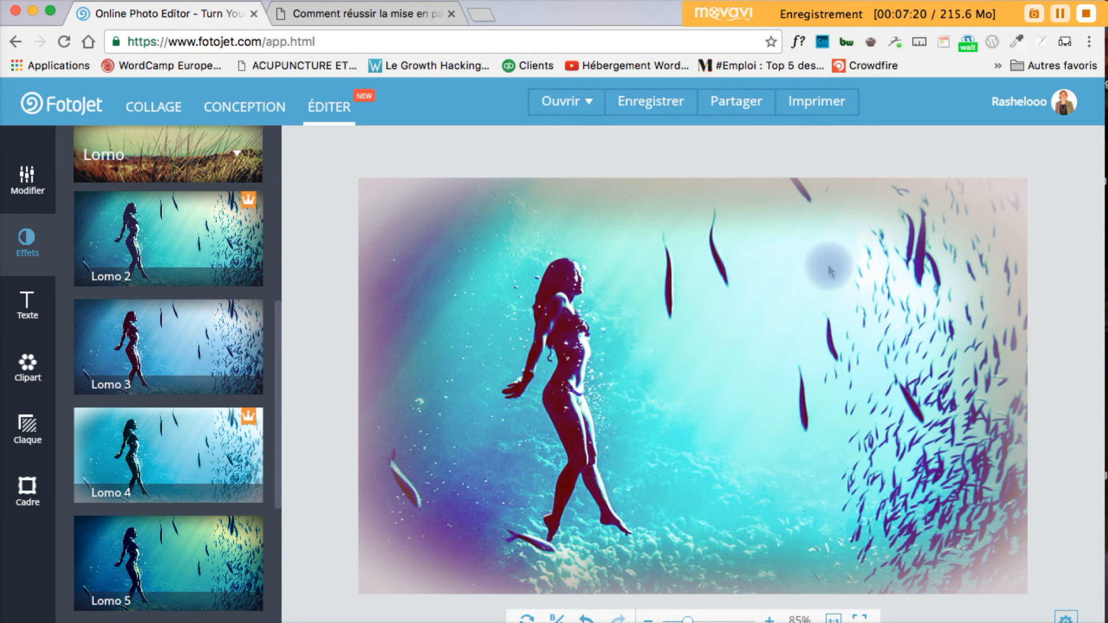
# - Apply the Lomo 5 effect to the photo, followed by the Lomo 3 effect at intensity 100
pyautogui.click(185, 507)
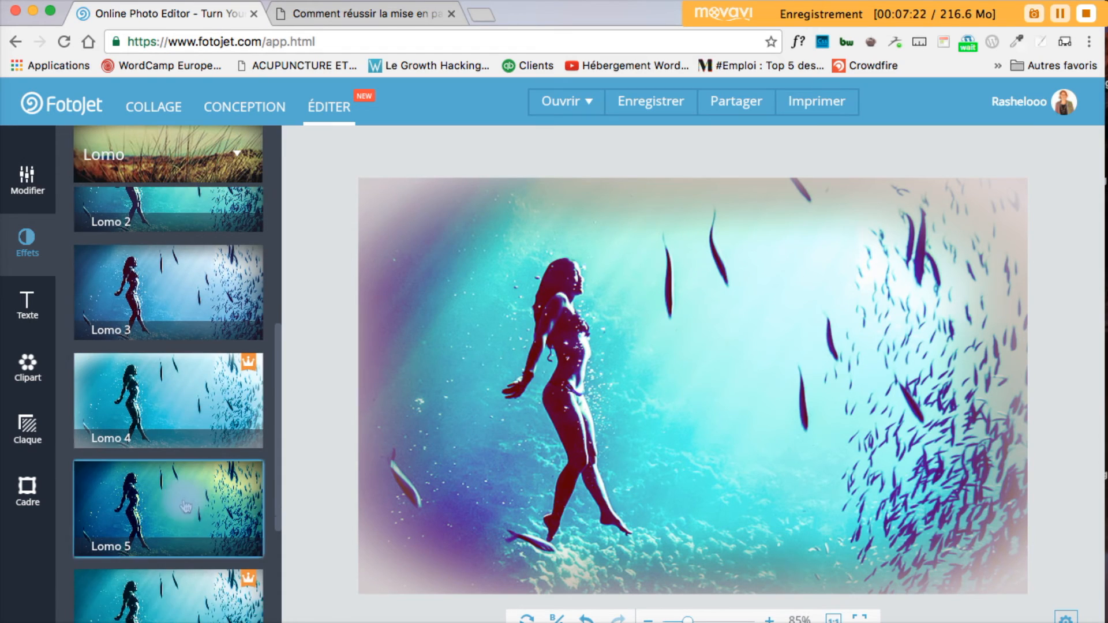
pyautogui.click(236, 611)
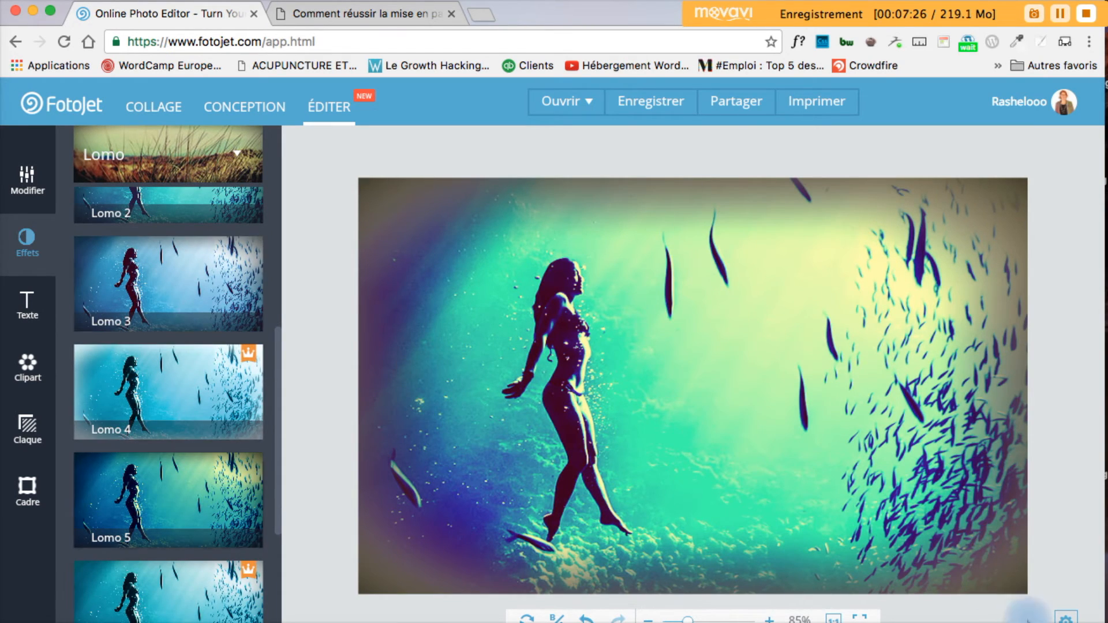
pyautogui.scroll(1, 173, 337)
pyautogui.click(208, 309)
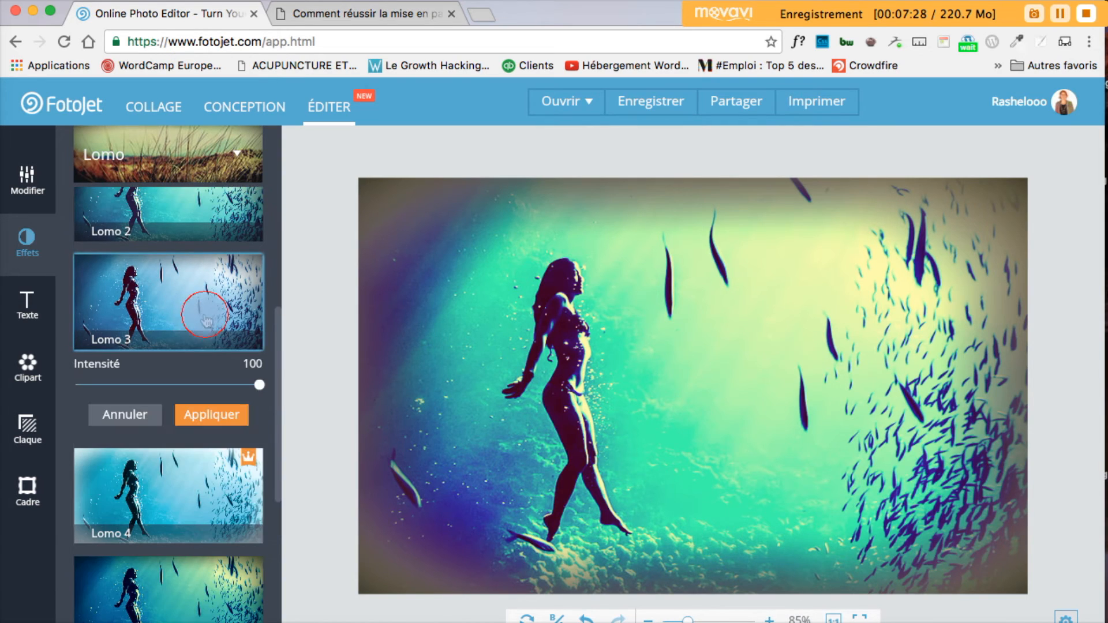
pyautogui.click(144, 411)
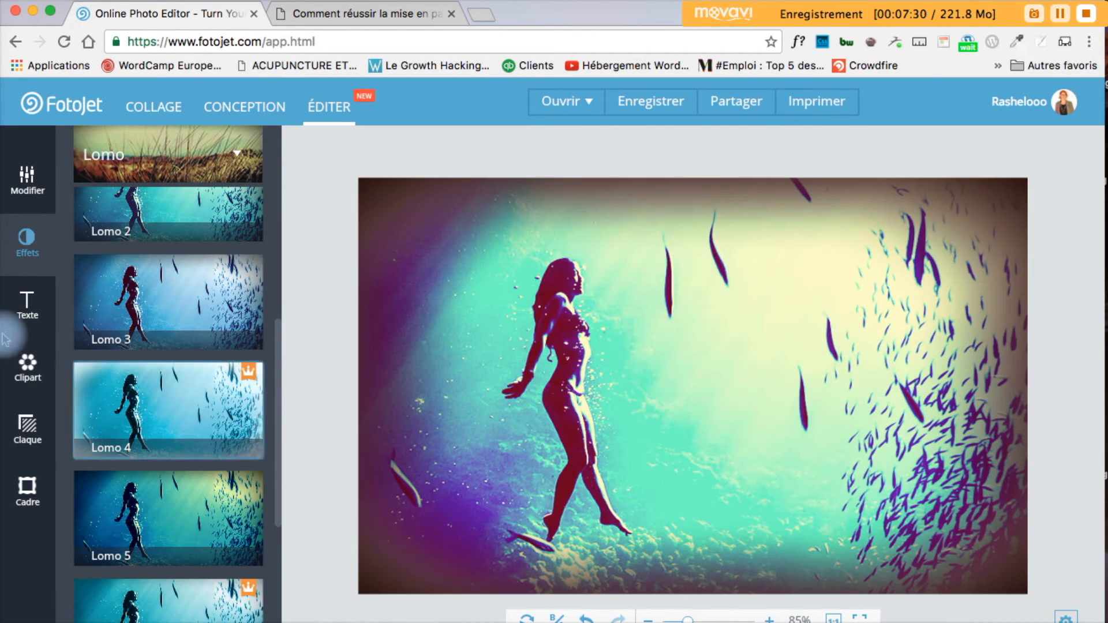
# - Add a text in the white style with black outline to the photo, reading "Bonjour tout le monde"
pyautogui.click(29, 309)
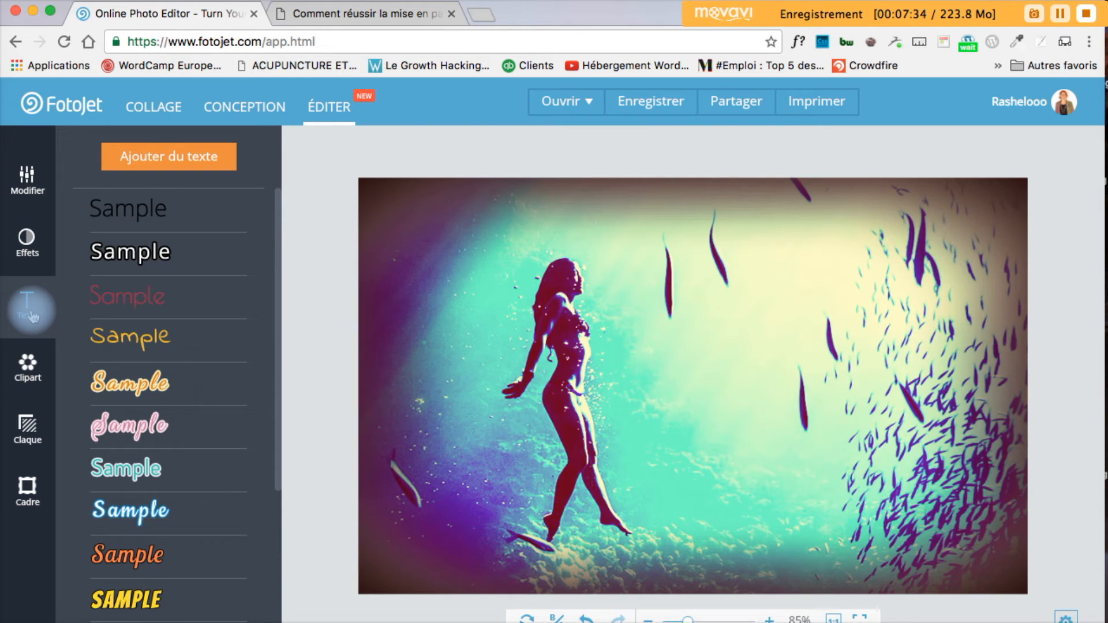
pyautogui.click(130, 252)
pyautogui.click(705, 387)
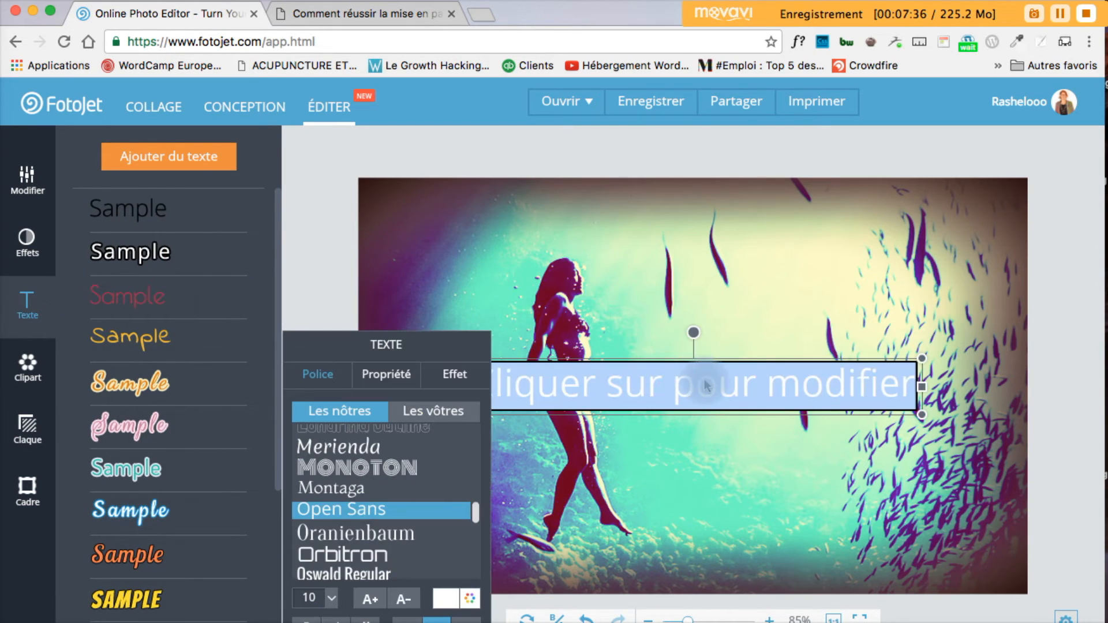
pyautogui.write('Bo')
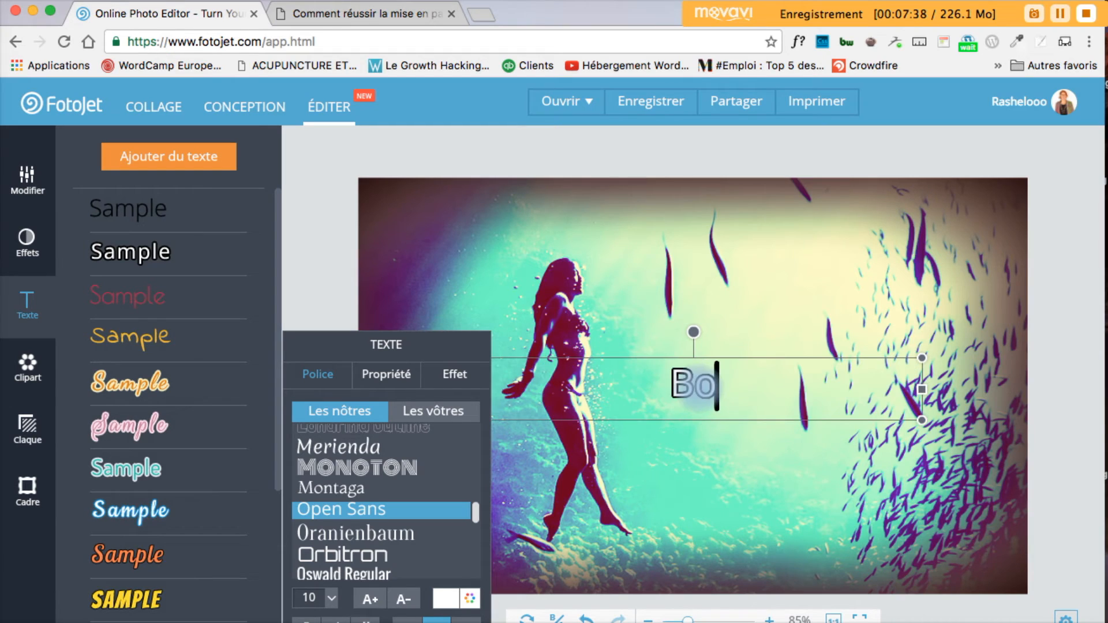
pyautogui.write('njour tout le monde')
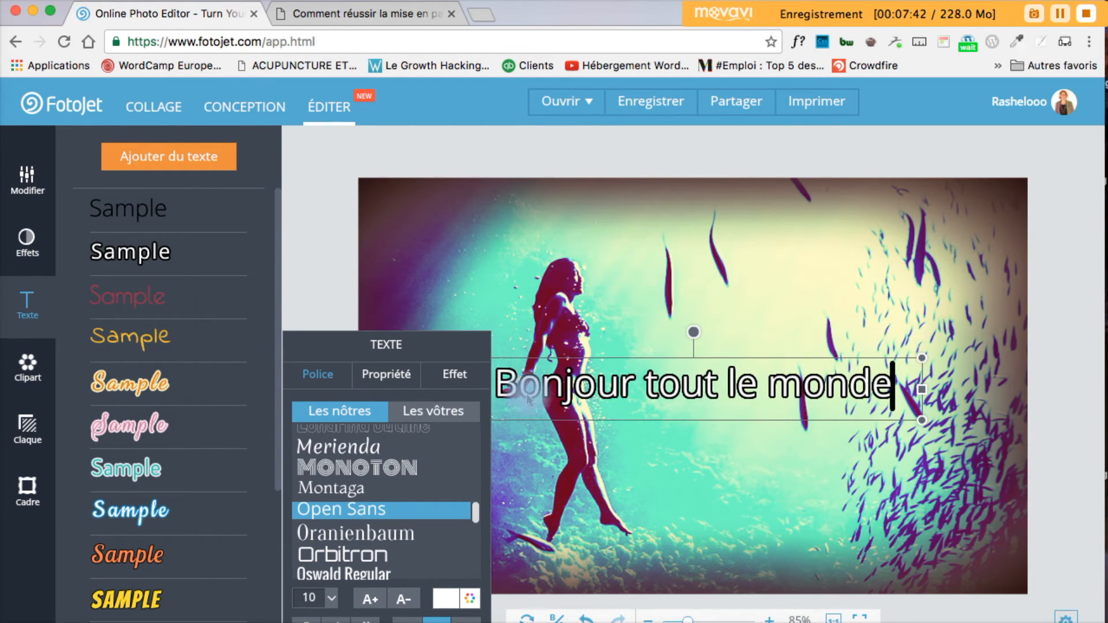
# - Try the Monoton and Montaga fonts on the greeting text and return it to Open Sans
pyautogui.click(362, 470)
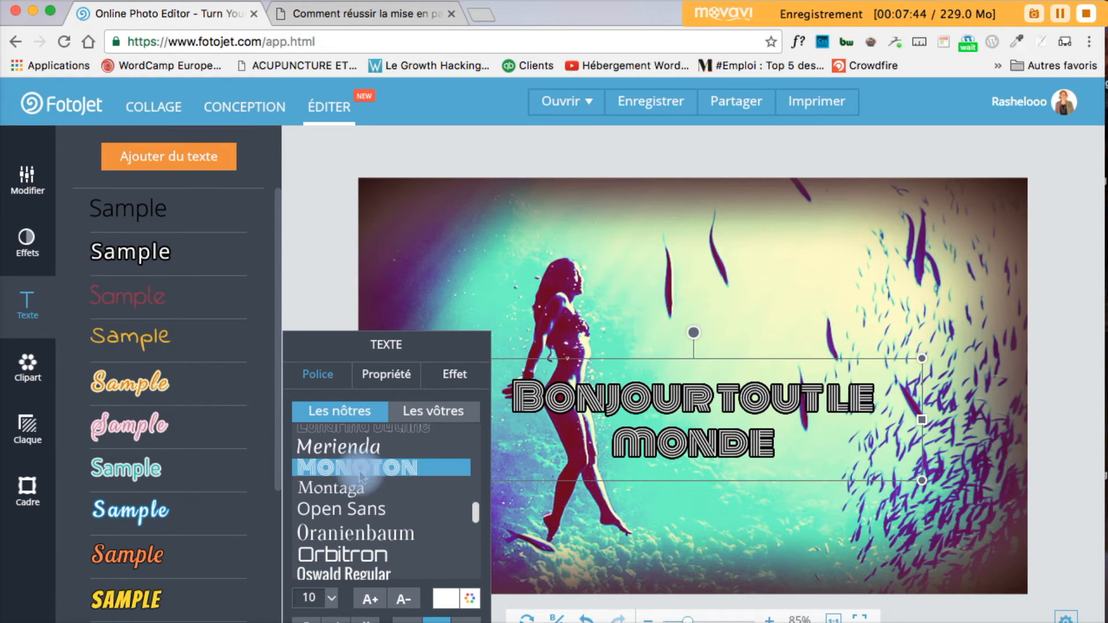
pyautogui.click(345, 490)
pyautogui.click(346, 510)
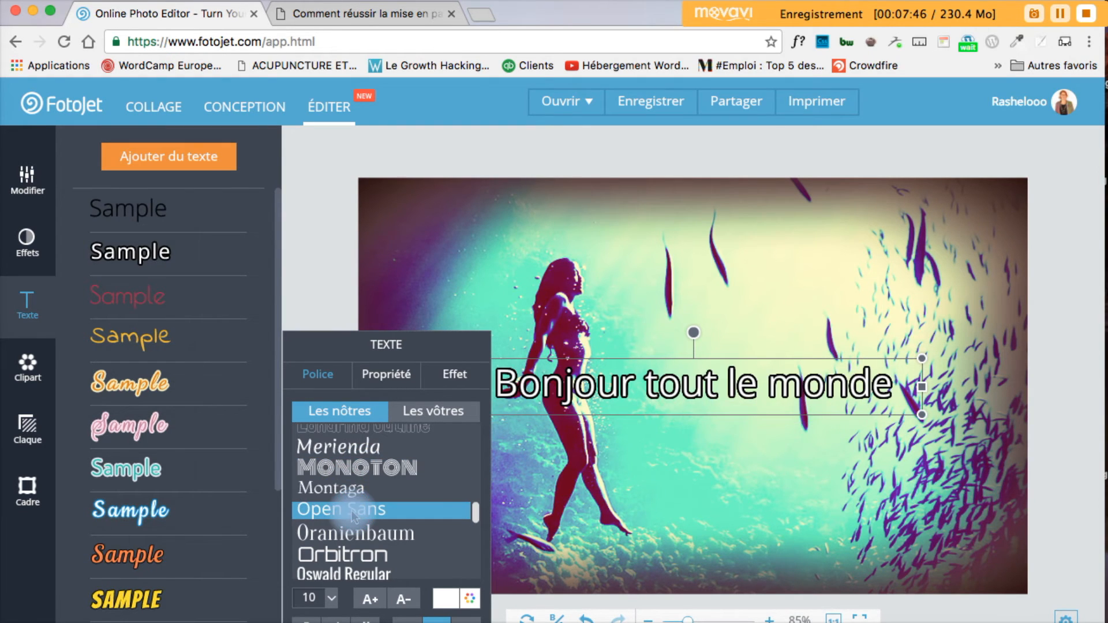
# - Switch the greeting text to the plain black style and try it in the photo's lower-right corner before placing it near the upper edge
pyautogui.moveTo(566, 362); pyautogui.dragTo(456, 252)
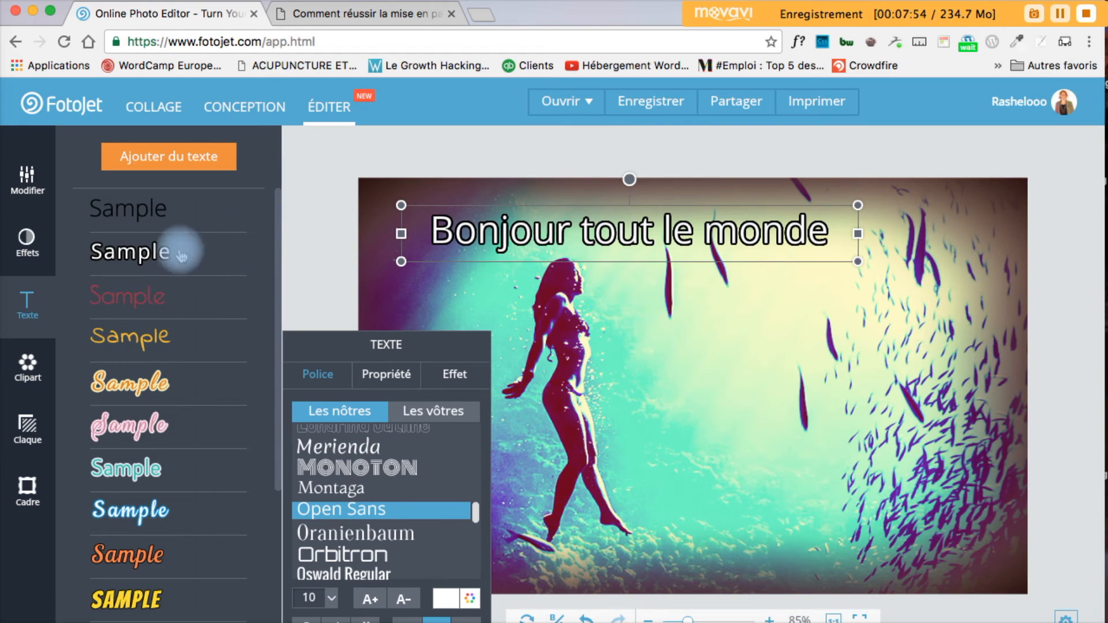
pyautogui.click(163, 207)
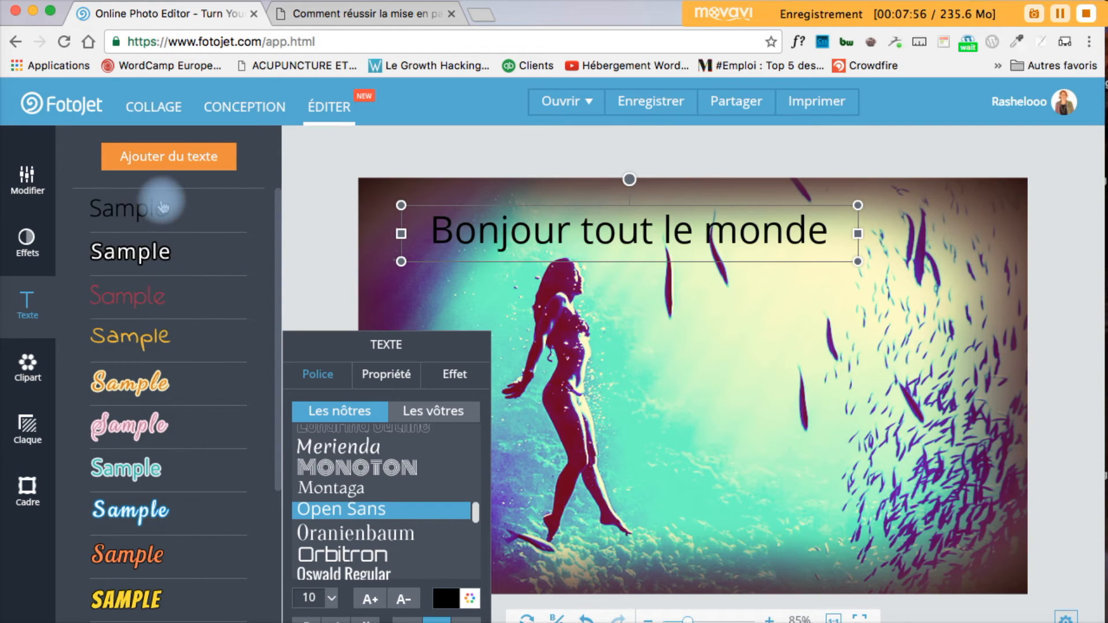
pyautogui.moveTo(651, 211); pyautogui.dragTo(844, 525)
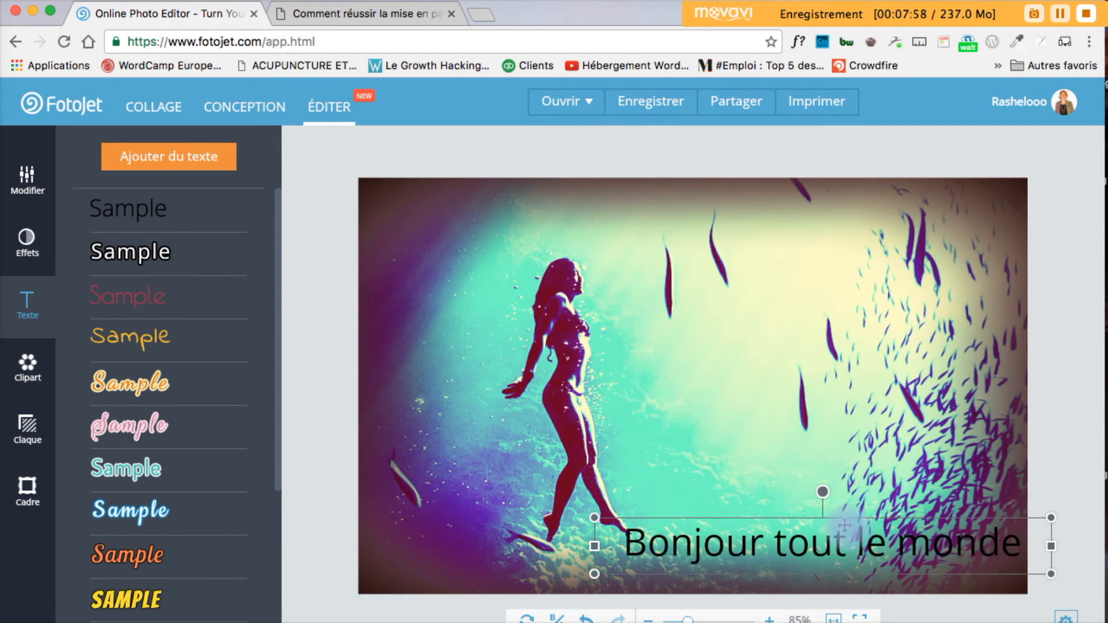
pyautogui.moveTo(953, 523); pyautogui.dragTo(672, 223)
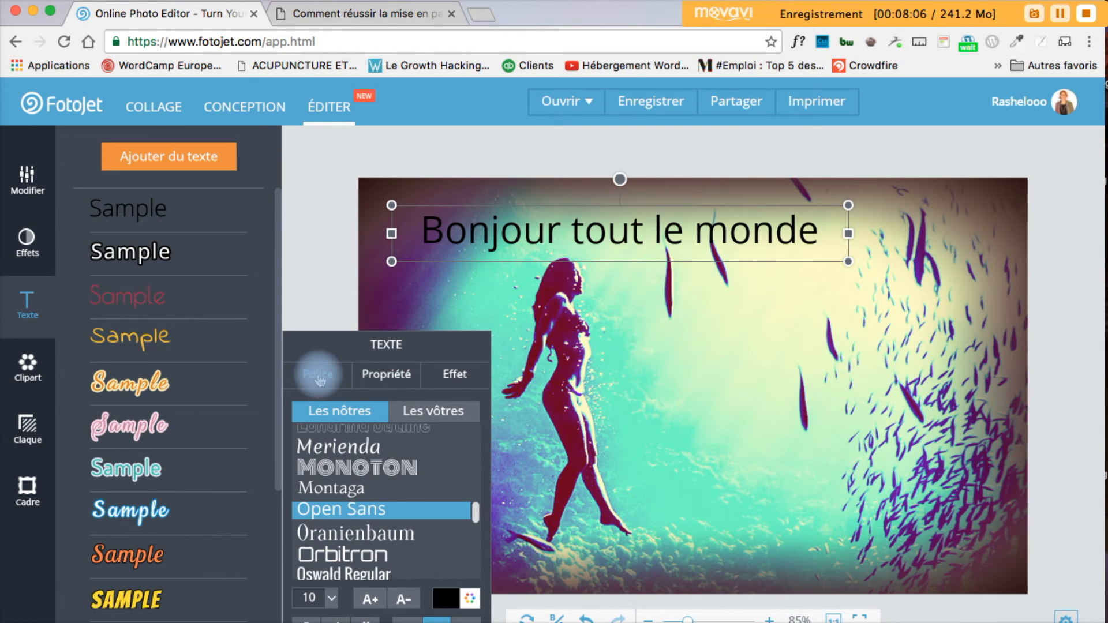
# - Try the Monoton and Oranienbaum fonts on the greeting text and set it to Oswald Regular
pyautogui.click(358, 468)
pyautogui.click(347, 533)
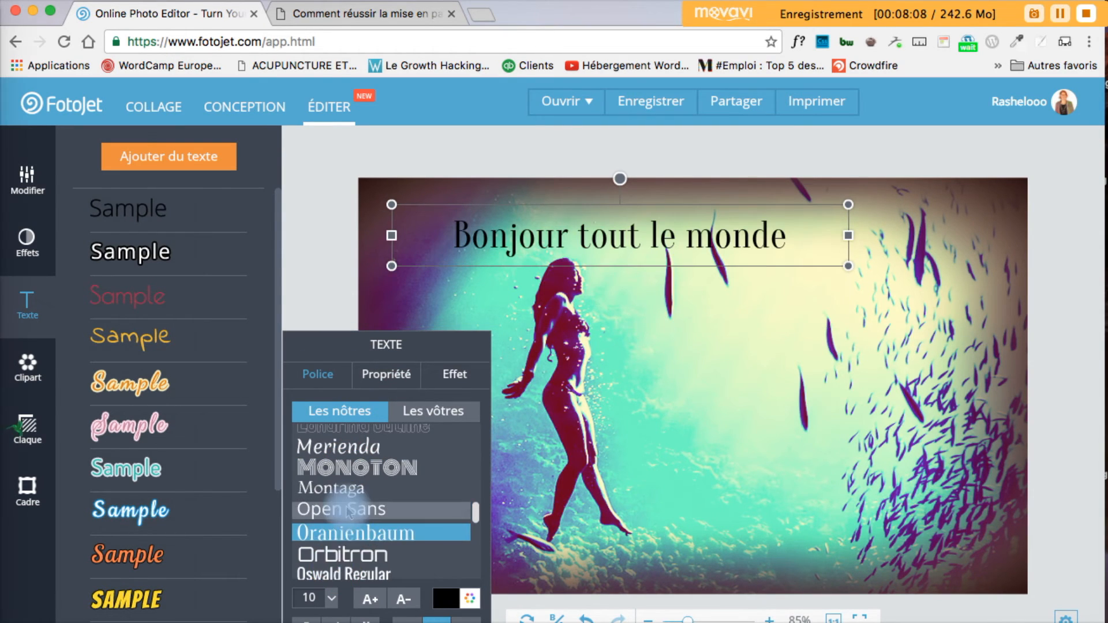
pyautogui.scroll(-1, 335, 554)
pyautogui.click(335, 555)
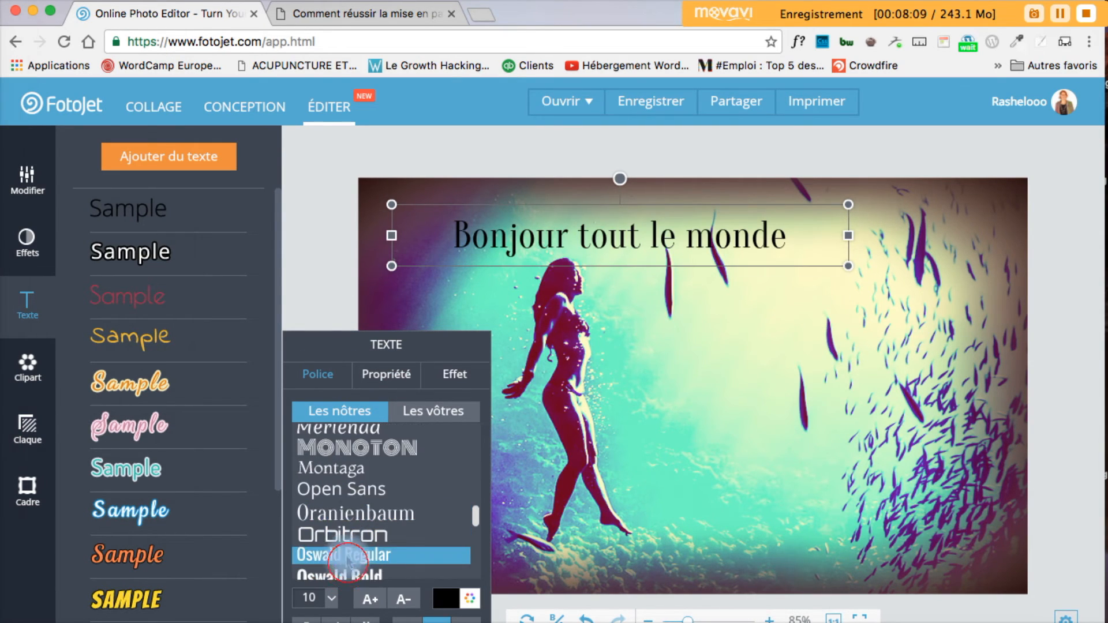
# - Delete the "Bonjour tout le monde" text from the photo
pyautogui.click(319, 285)
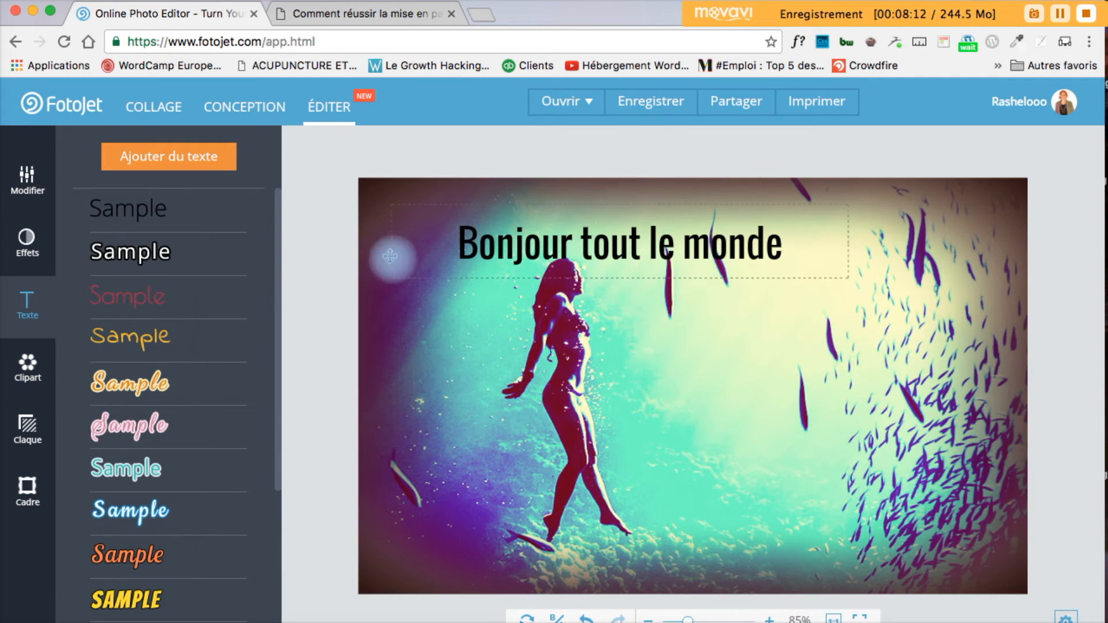
pyautogui.click(541, 250)
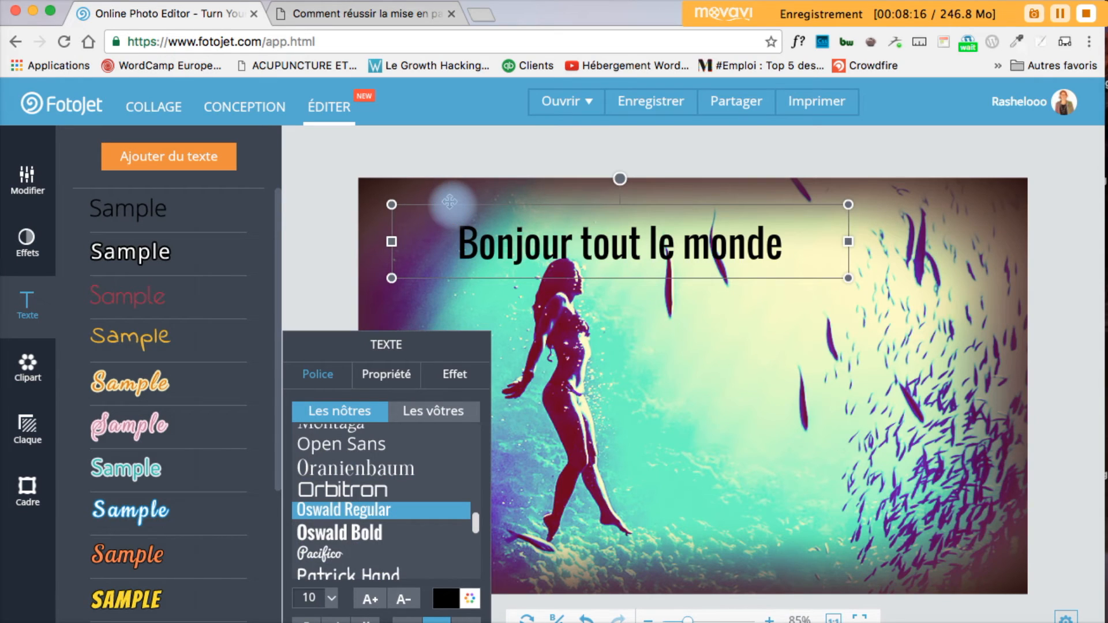
pyautogui.press('Delete')
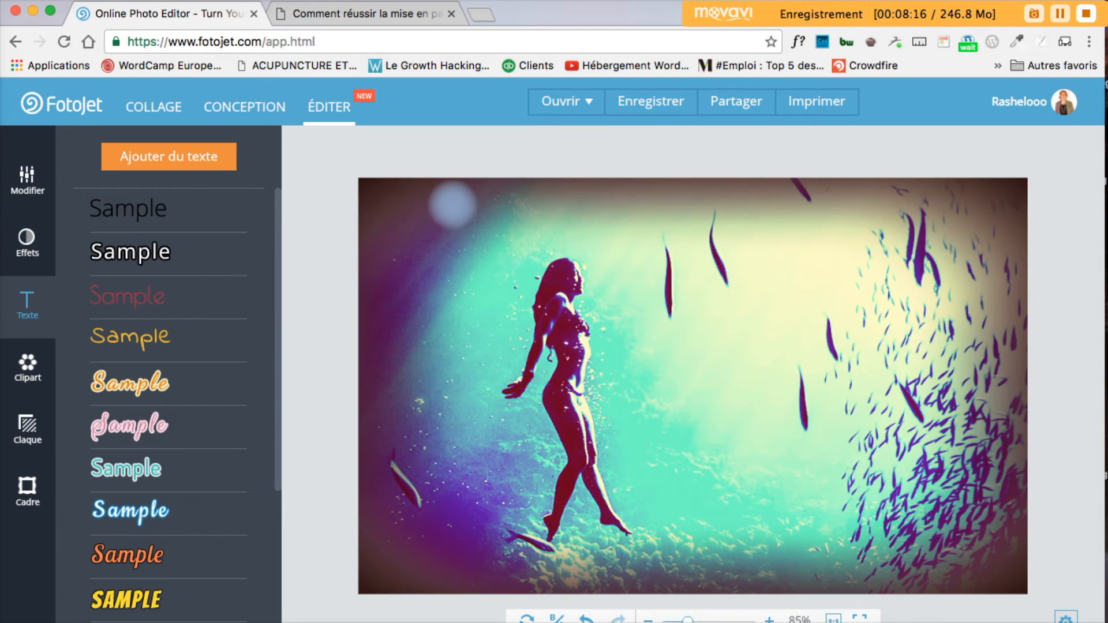
# - Add the dark red swirl heart with small hearts from the Amour clipart to the photo
pyautogui.click(34, 375)
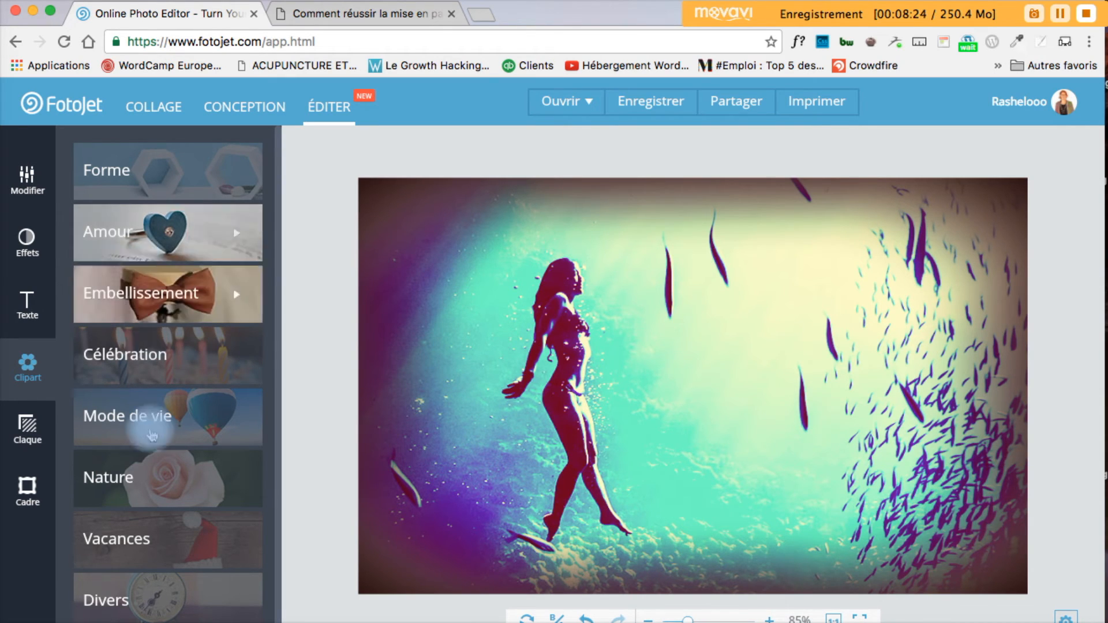
pyautogui.click(208, 234)
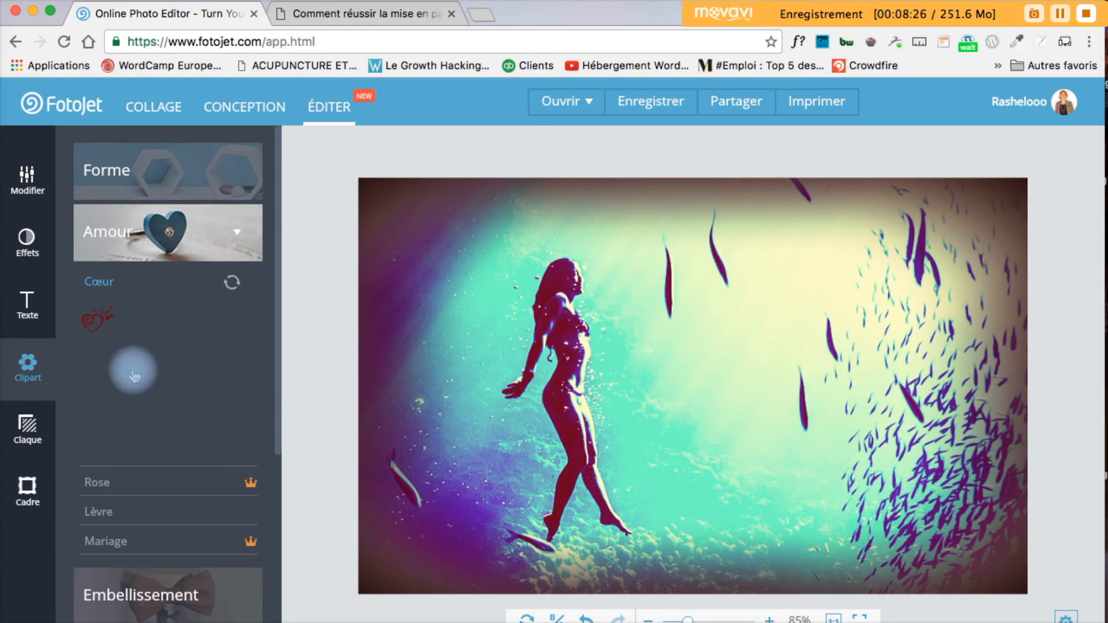
pyautogui.click(111, 322)
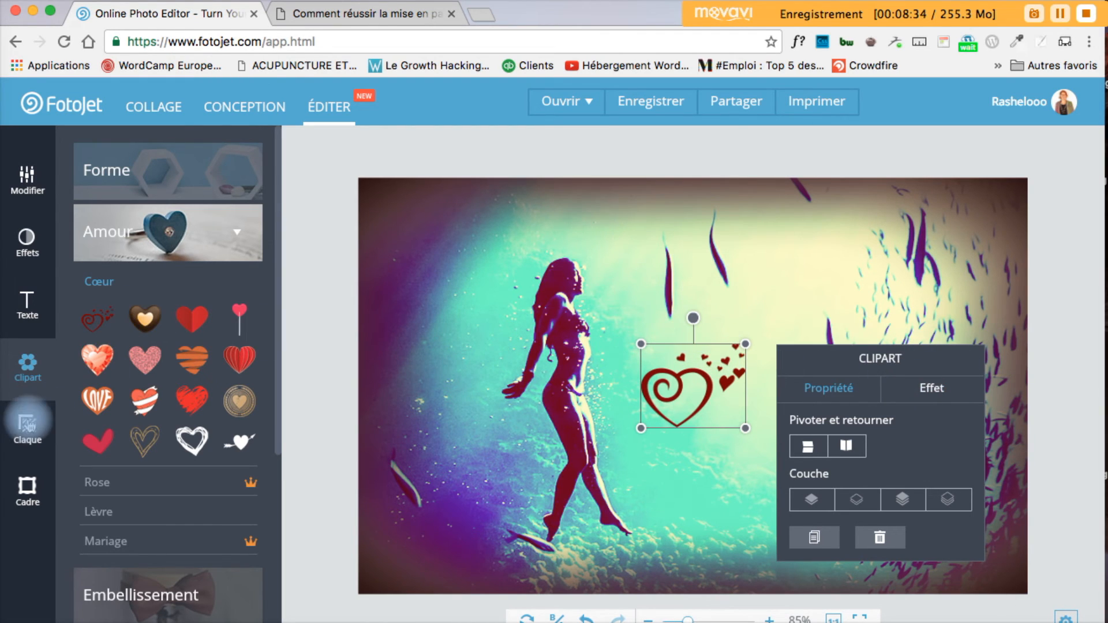
# - Try the red-and-blue Montage overlay on the photo at intensity 100, compare another Montage overlay, and cancel
pyautogui.click(27, 424)
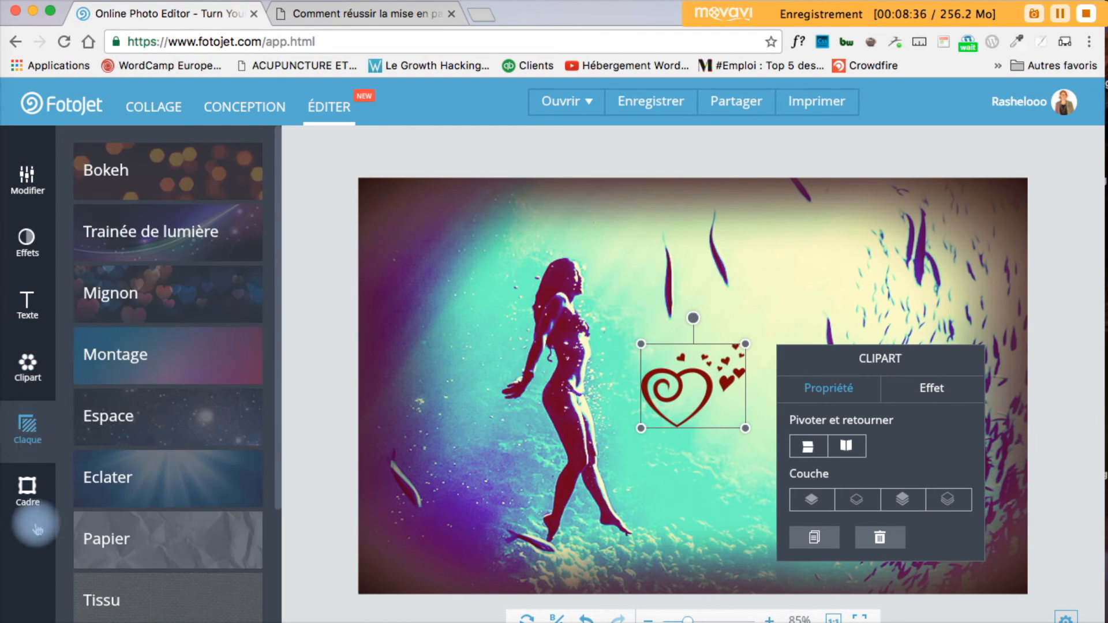
pyautogui.click(177, 363)
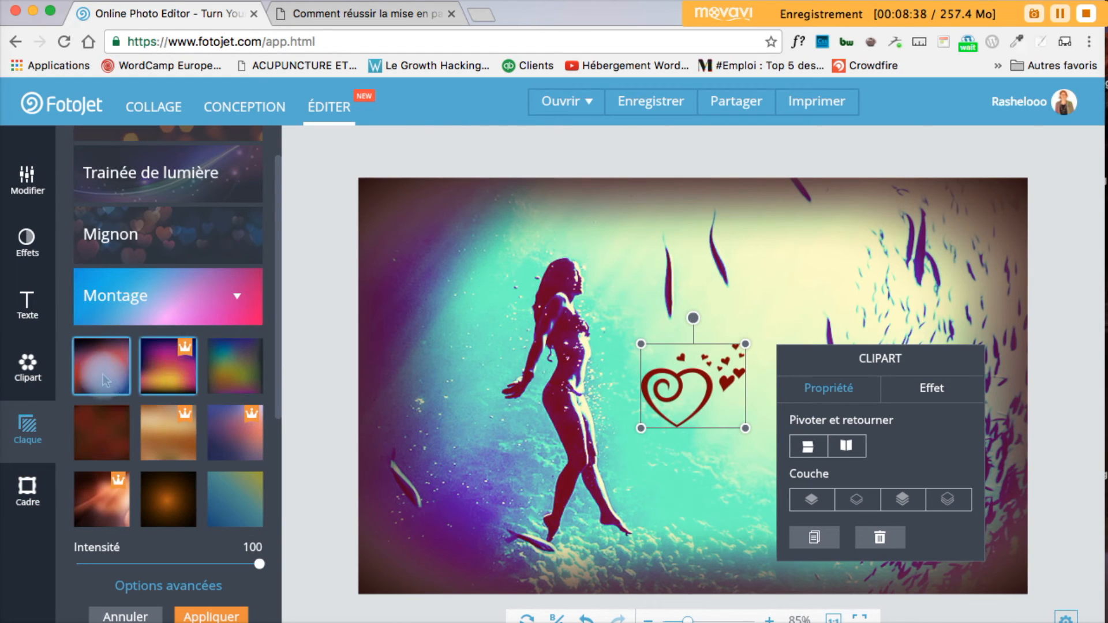
pyautogui.click(102, 375)
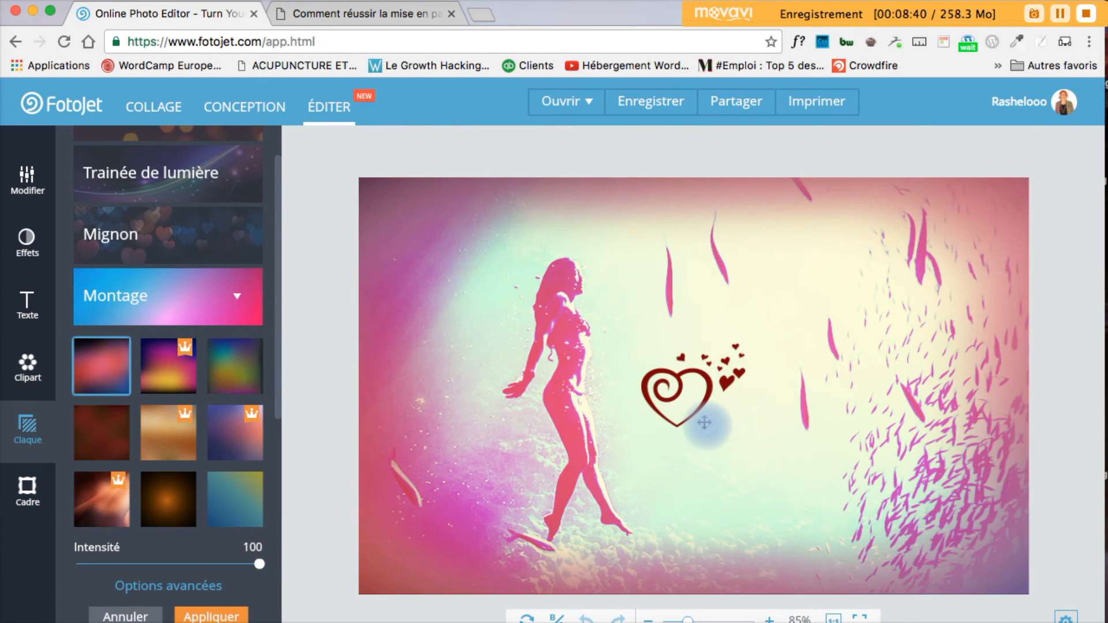
pyautogui.click(245, 372)
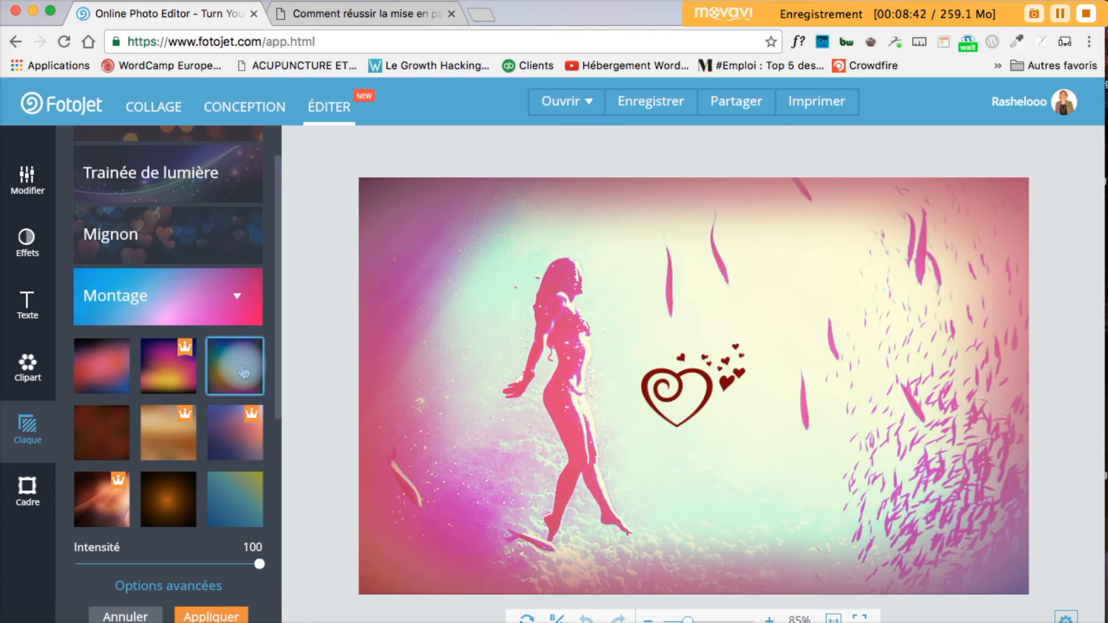
pyautogui.click(109, 368)
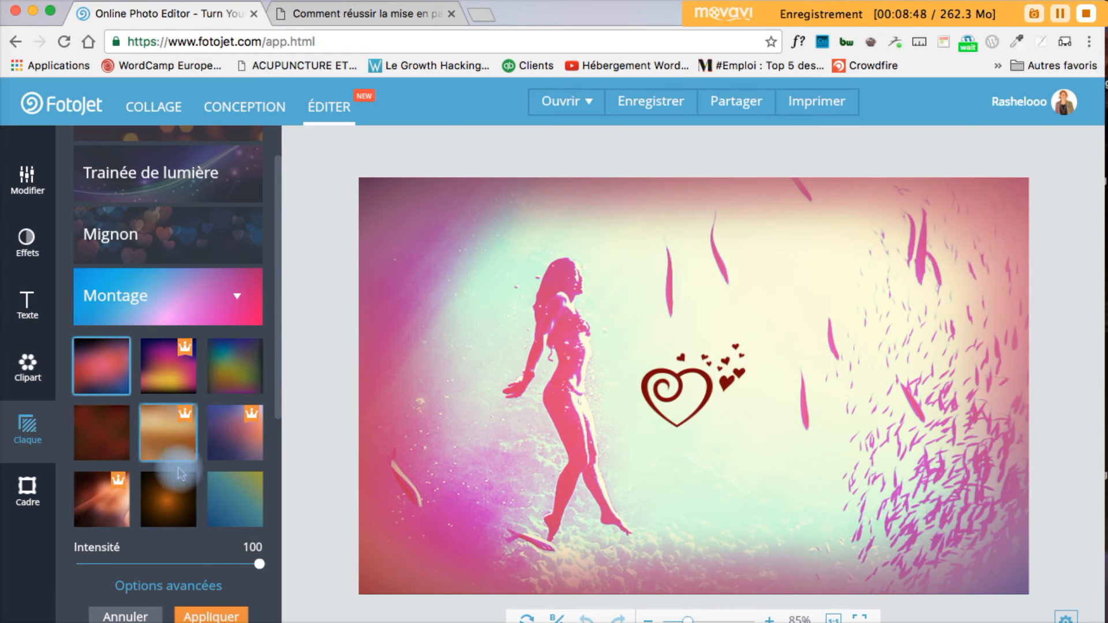
pyautogui.click(149, 616)
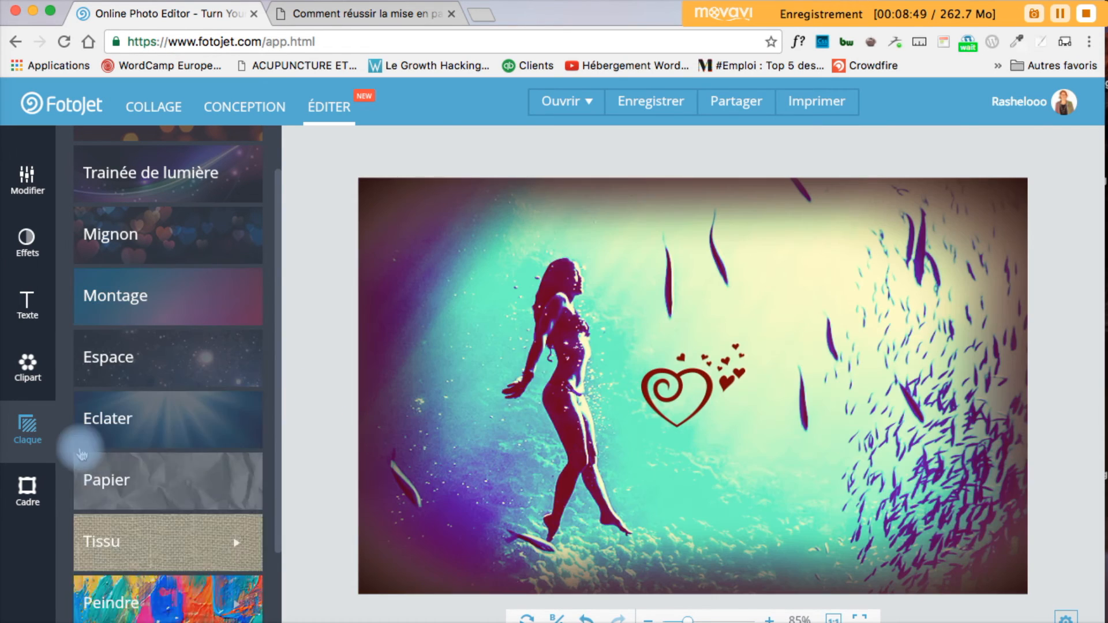
# - Try a Bordure frame with outer thickness 0 and inner thickness 7 around the photo and discard it
pyautogui.click(36, 498)
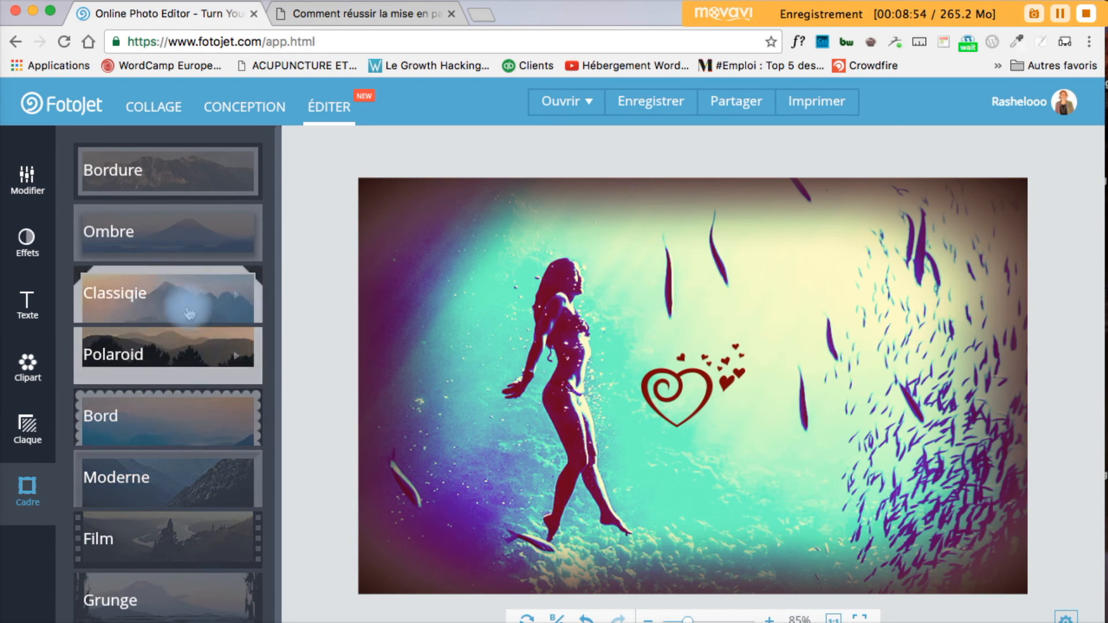
pyautogui.click(196, 179)
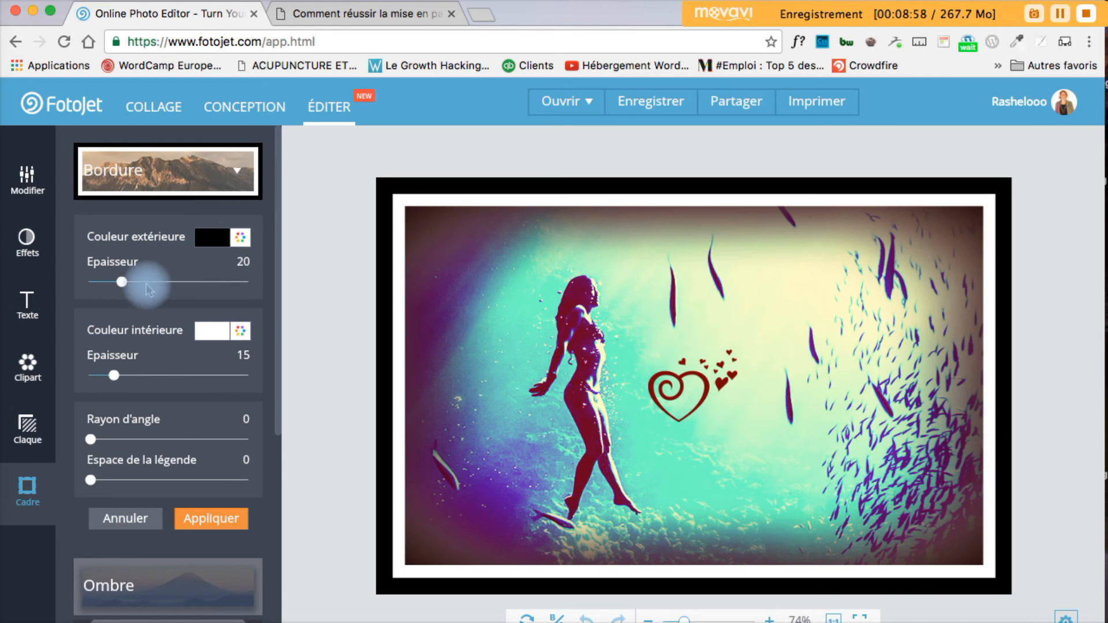
pyautogui.moveTo(125, 286); pyautogui.dragTo(88, 283)
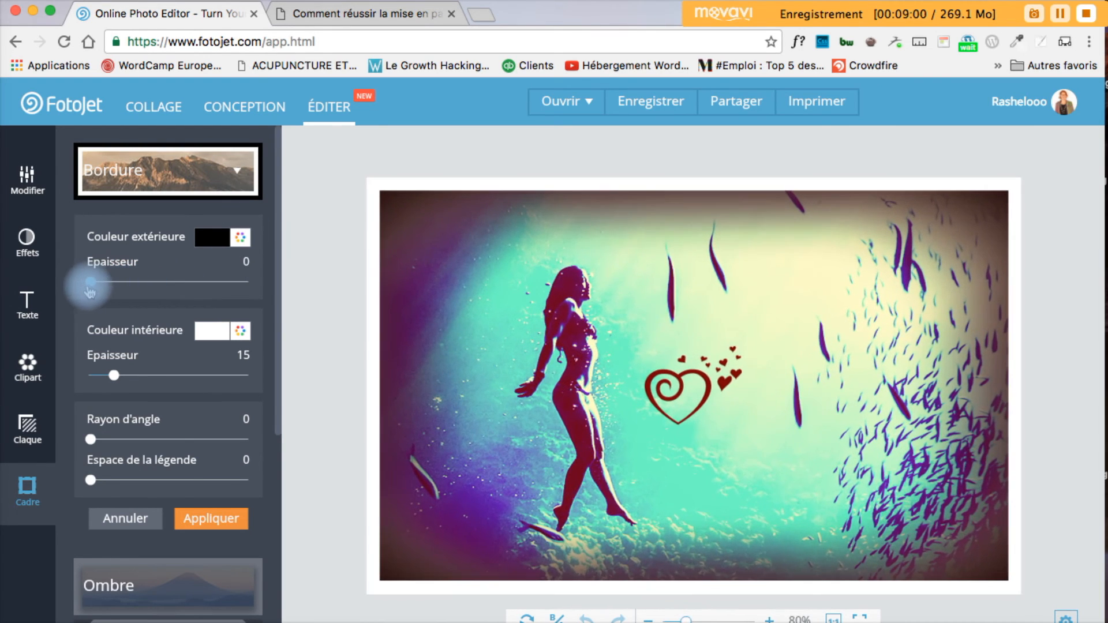
pyautogui.moveTo(114, 375)
pyautogui.mouseDown()
pyautogui.moveTo(141, 376)
pyautogui.moveTo(101, 380)
pyautogui.mouseUp()
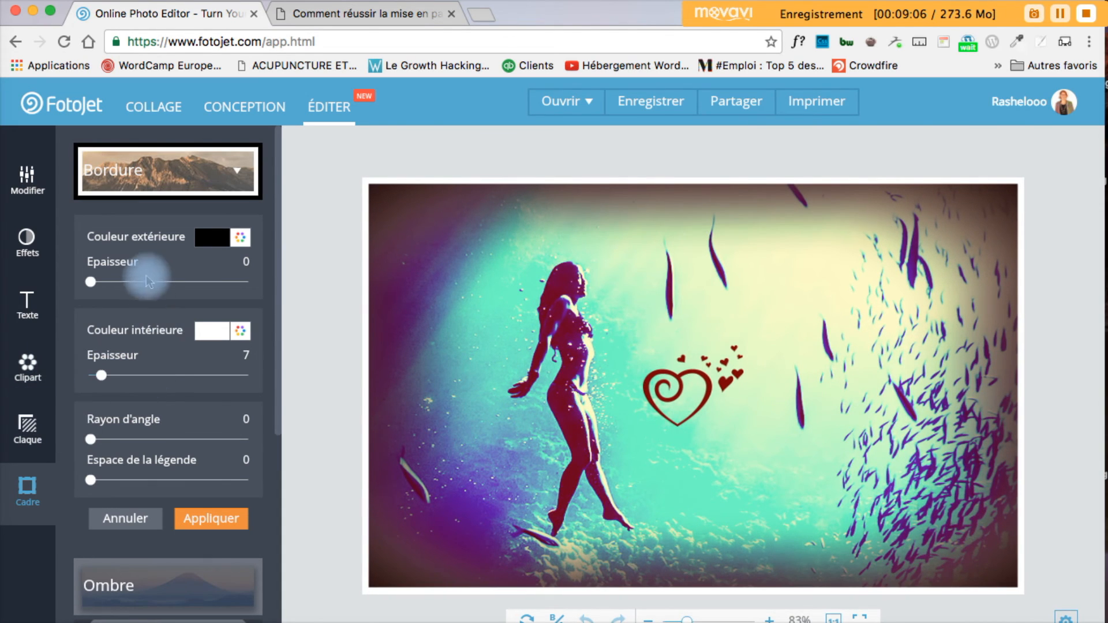
pyautogui.click(190, 180)
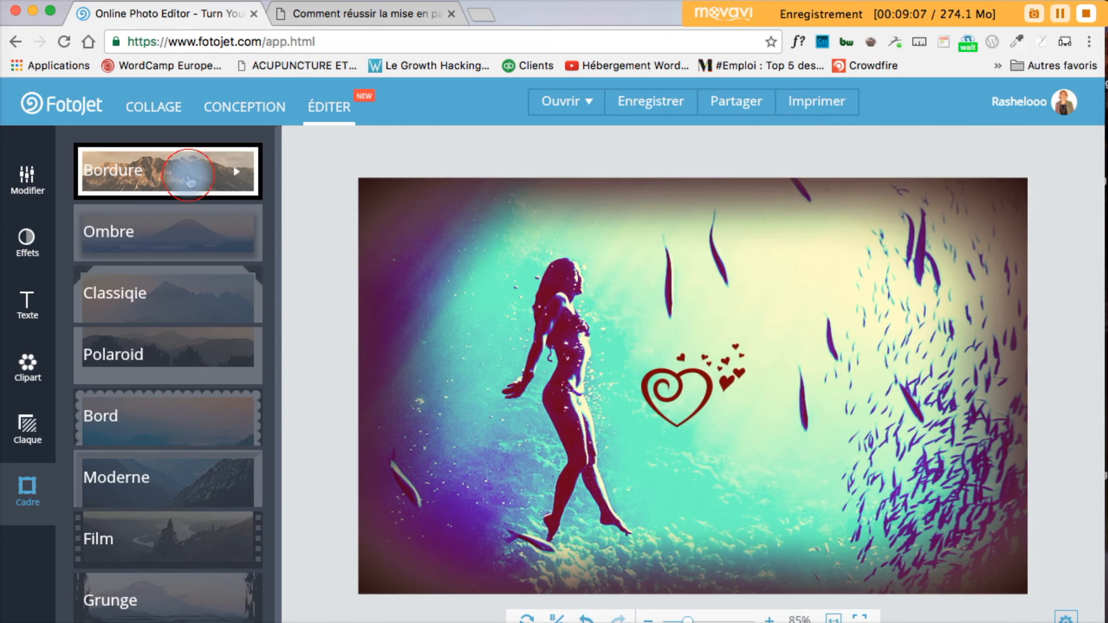
# - Try the Ombre frame around the photo with its default shadow settings and cancel it
pyautogui.click(201, 244)
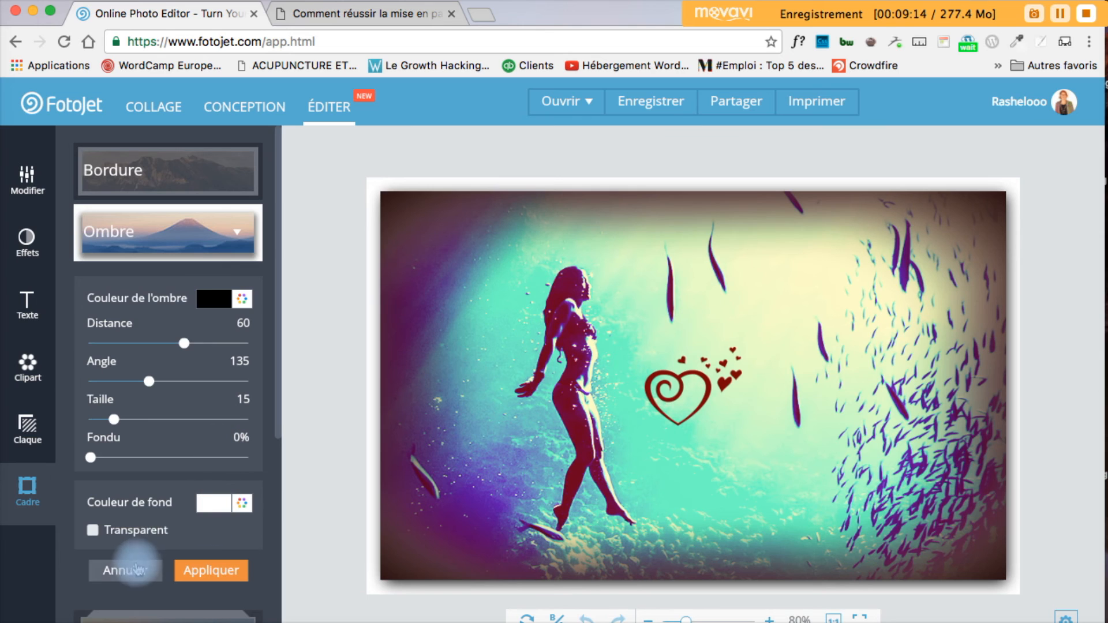
pyautogui.click(126, 570)
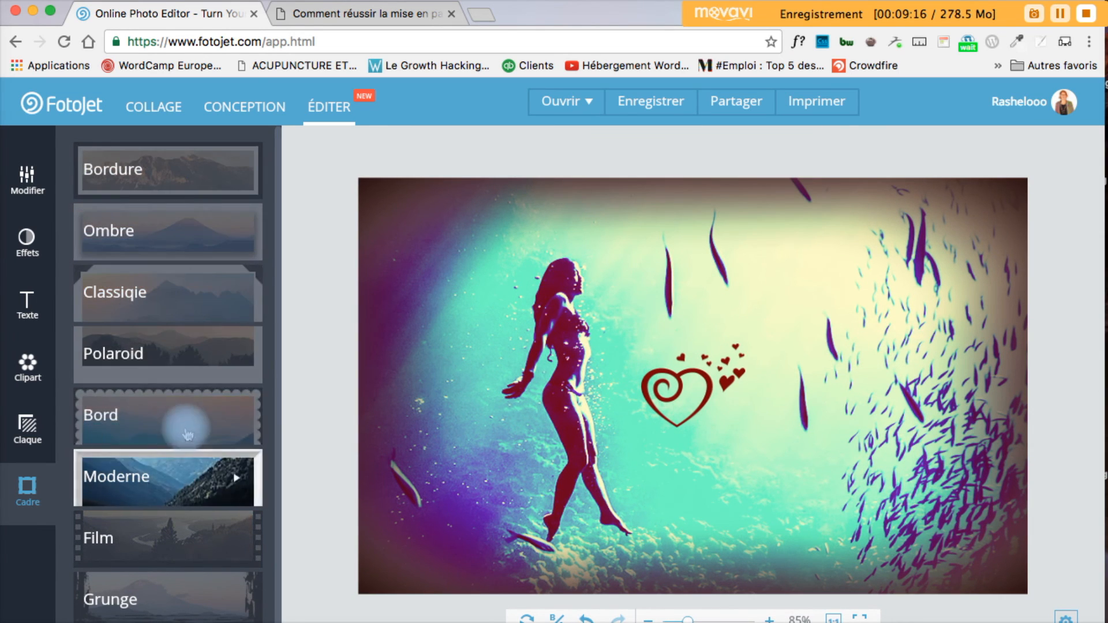
# - Try the white scalloped lace frame from the Bord category around the photo at thickness 50 and cancel it
pyautogui.click(186, 414)
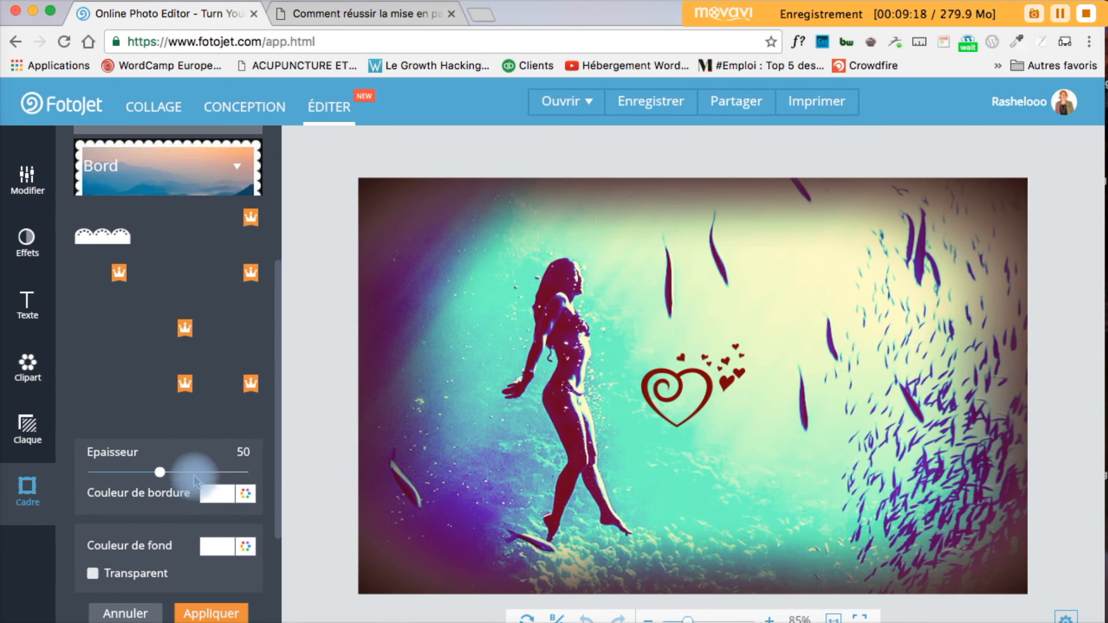
pyautogui.click(220, 237)
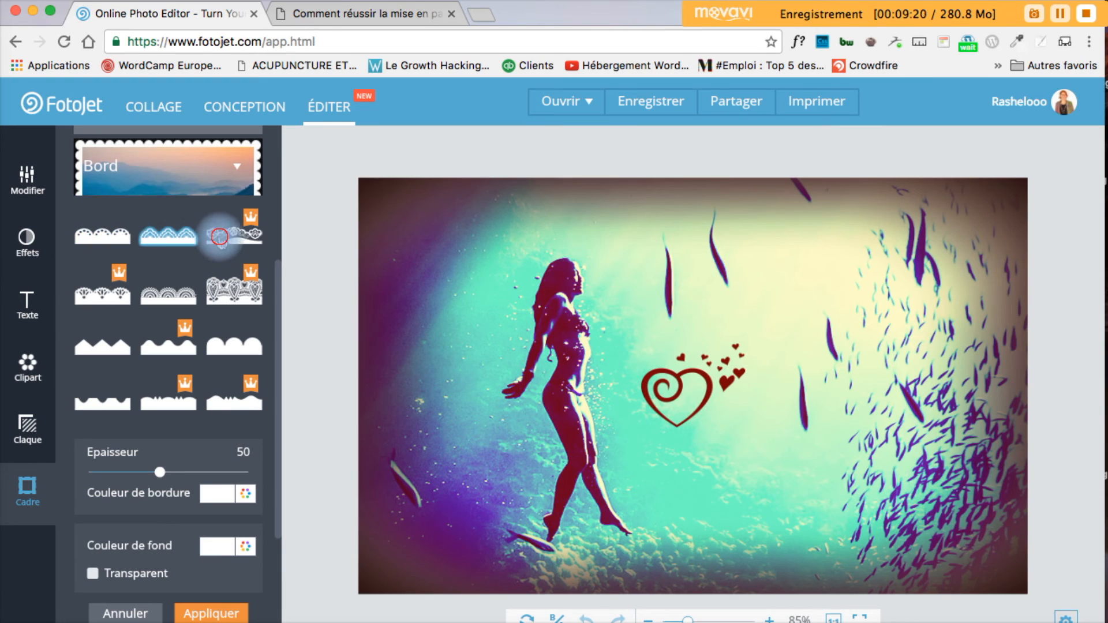
pyautogui.click(187, 248)
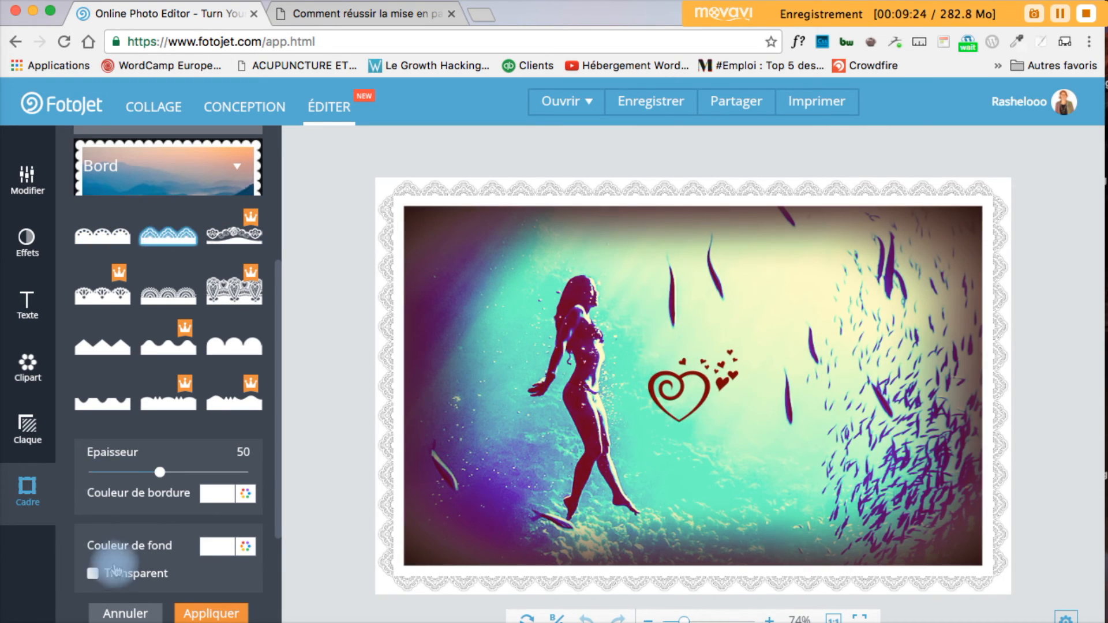
pyautogui.click(133, 613)
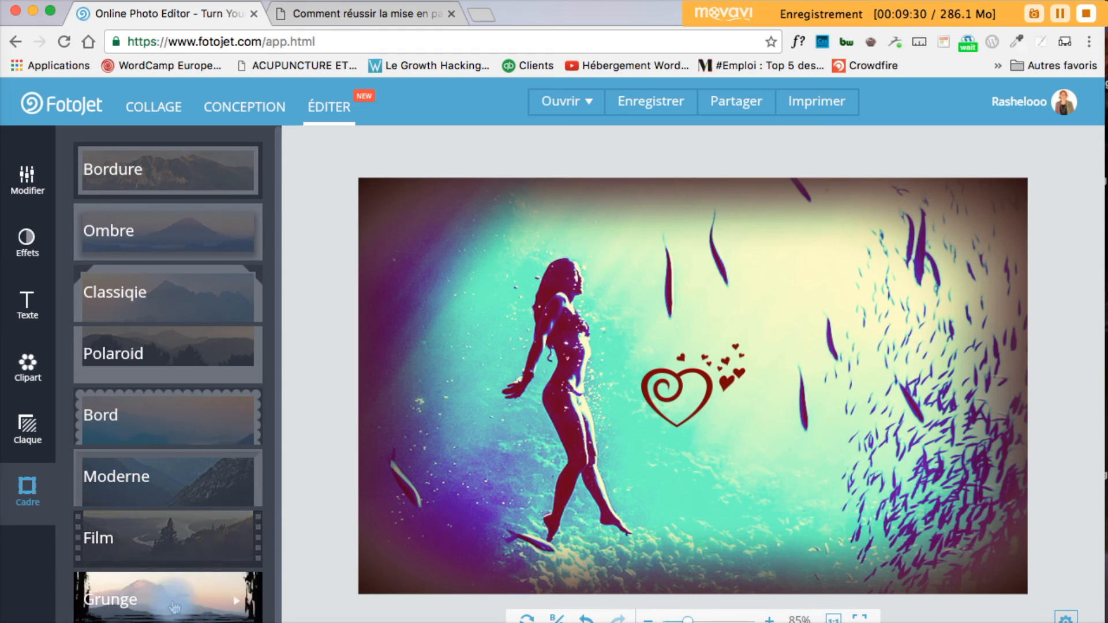
# - Try the first filmstrip frame from the Film category around the photo at thickness 50 and cancel it
pyautogui.click(164, 537)
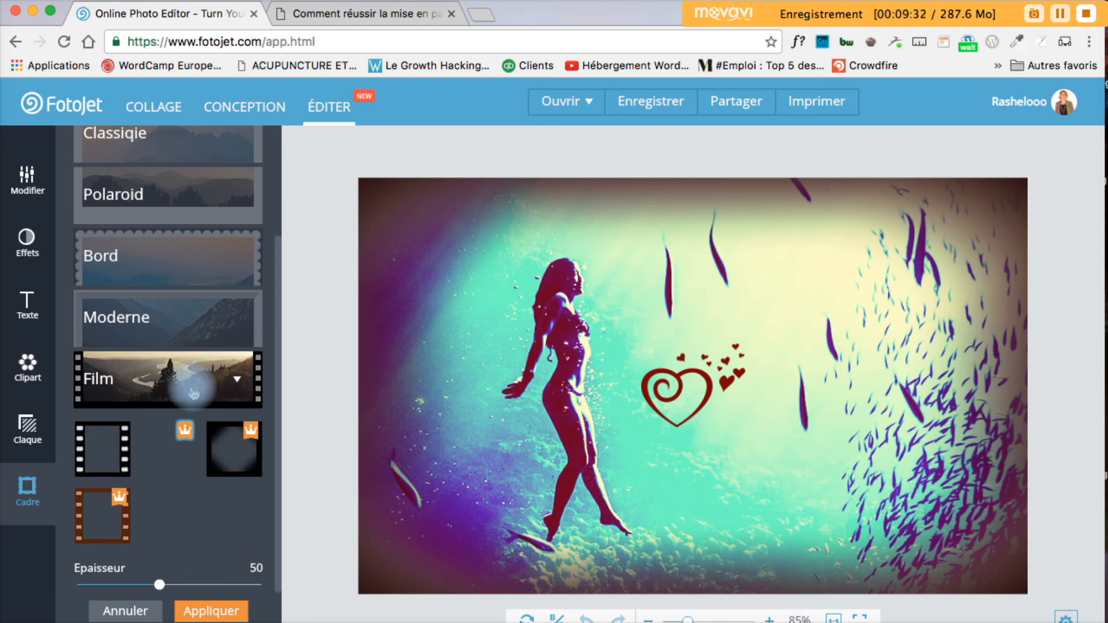
pyautogui.click(90, 458)
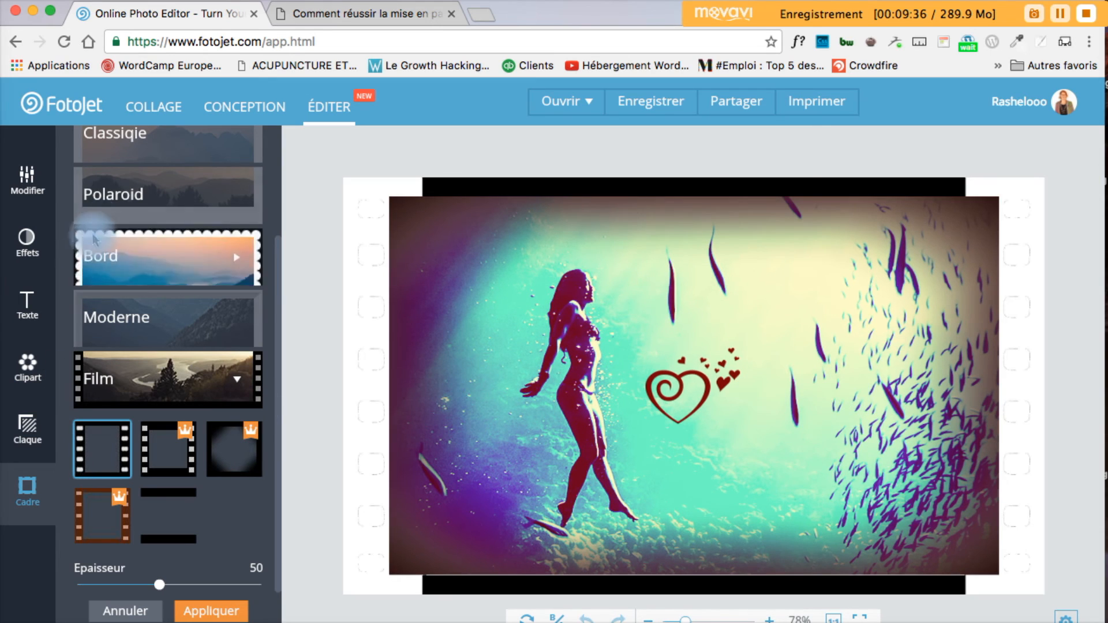
pyautogui.click(137, 607)
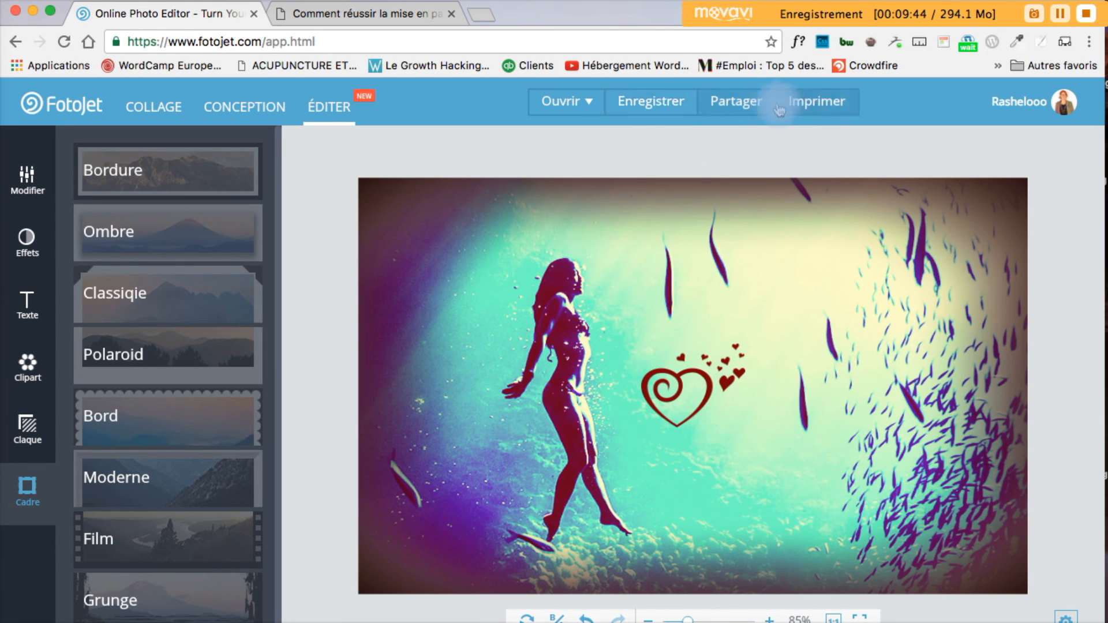
# - Set the photo's save options to JPG format with Moyenne quality, trying the Faible quality first
pyautogui.click(661, 113)
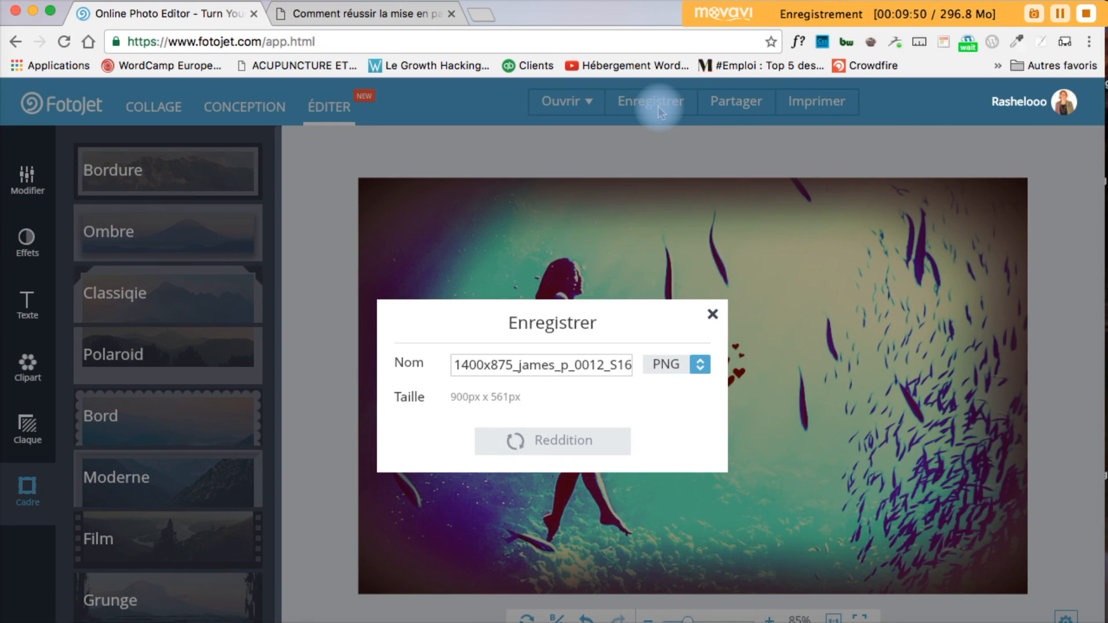
pyautogui.click(700, 365)
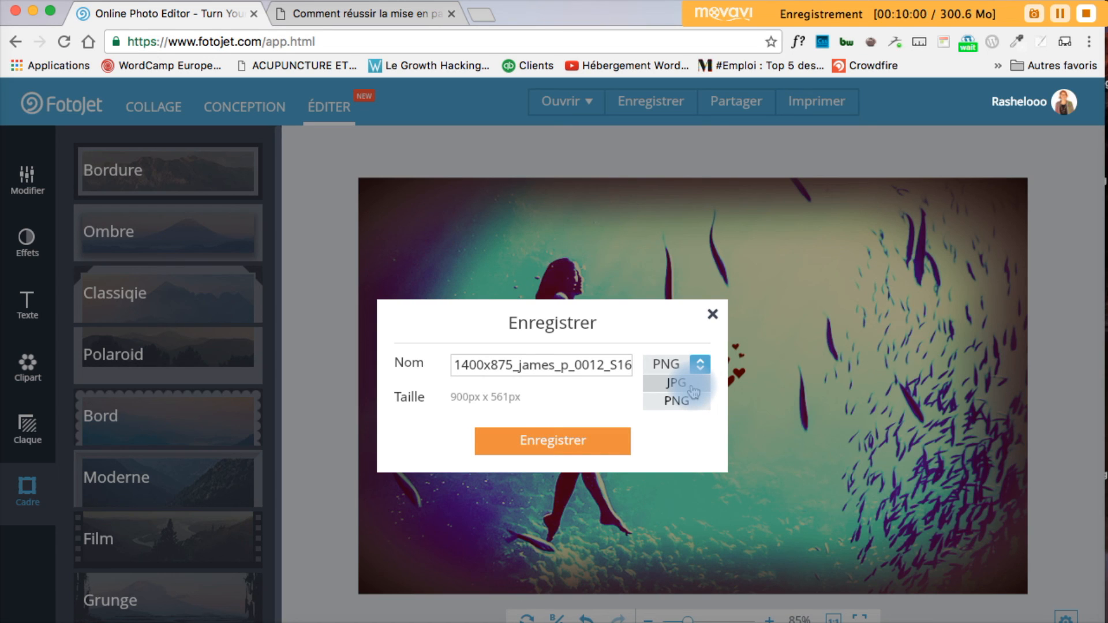
pyautogui.click(676, 384)
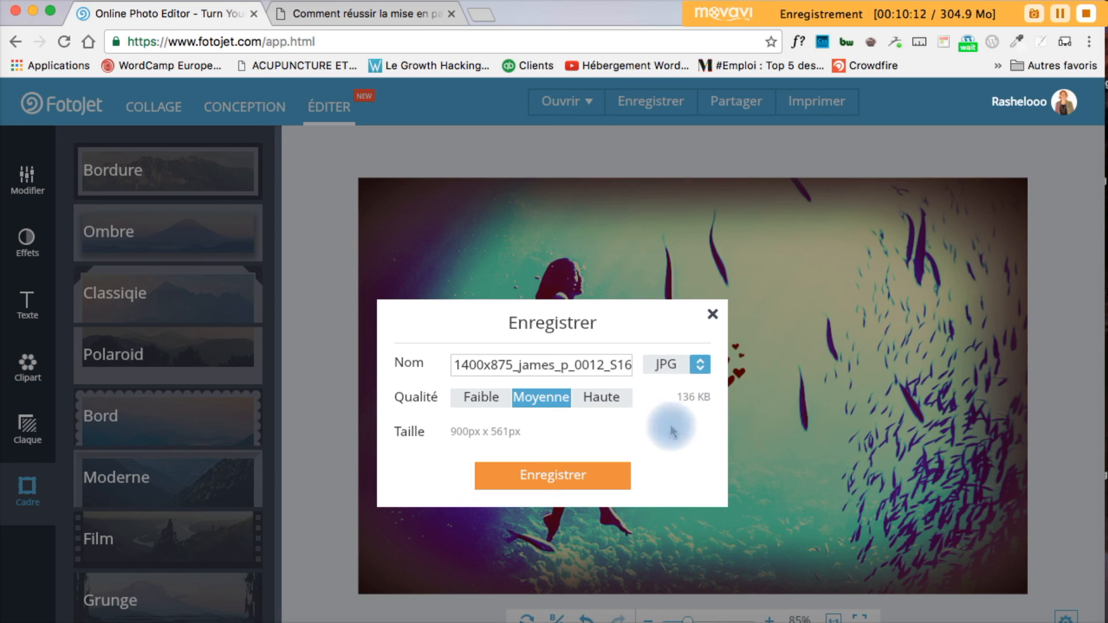
pyautogui.click(480, 397)
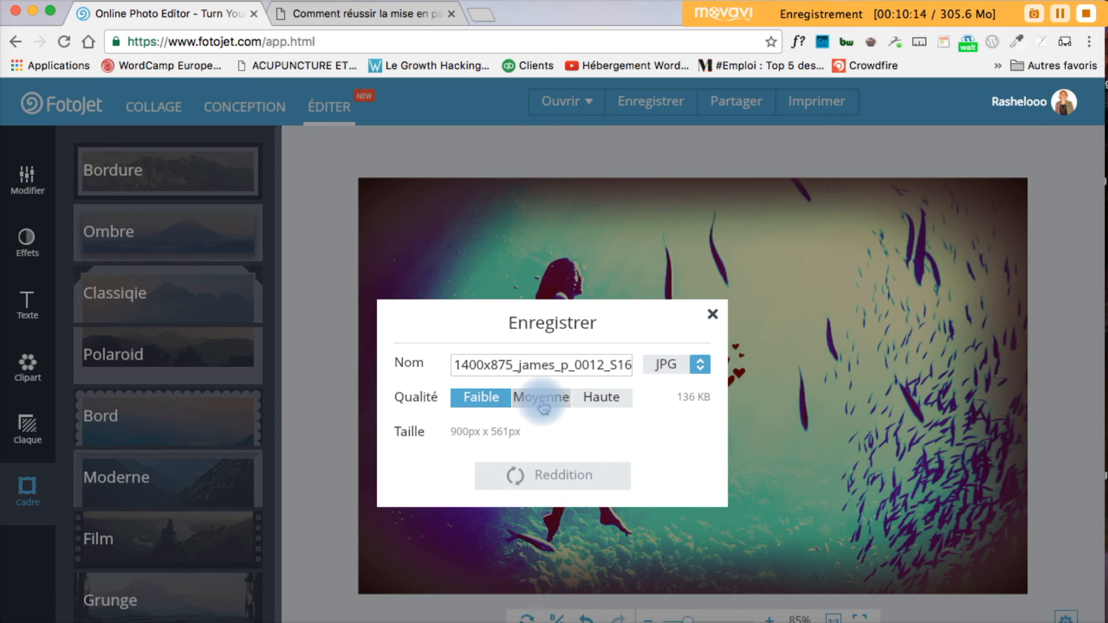
pyautogui.click(543, 407)
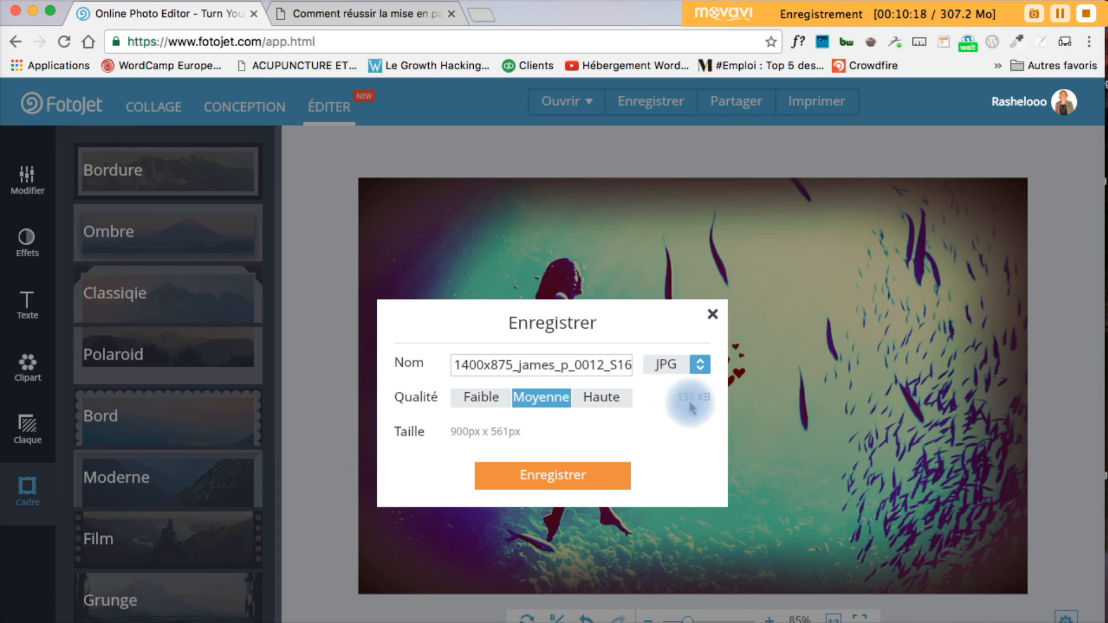
# - Save the photo as 1400x875_james_p_0012_S16.jpg in the Téléchargements folder, replacing the existing file, and dismiss the completion dialog
pyautogui.click(590, 475)
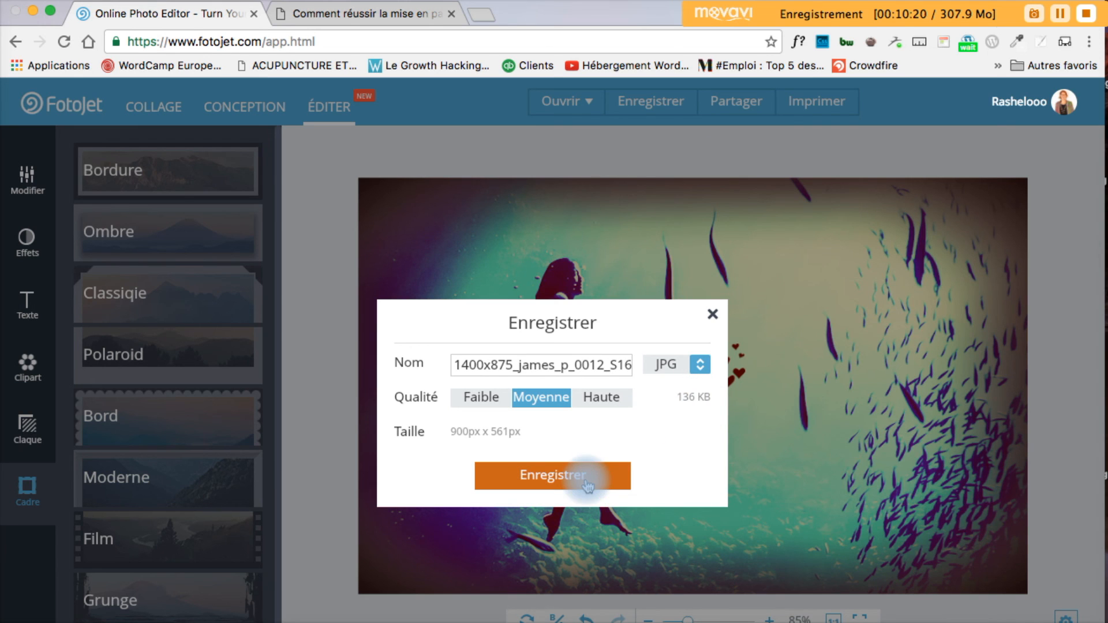
pyautogui.scroll(-10, 242, 456)
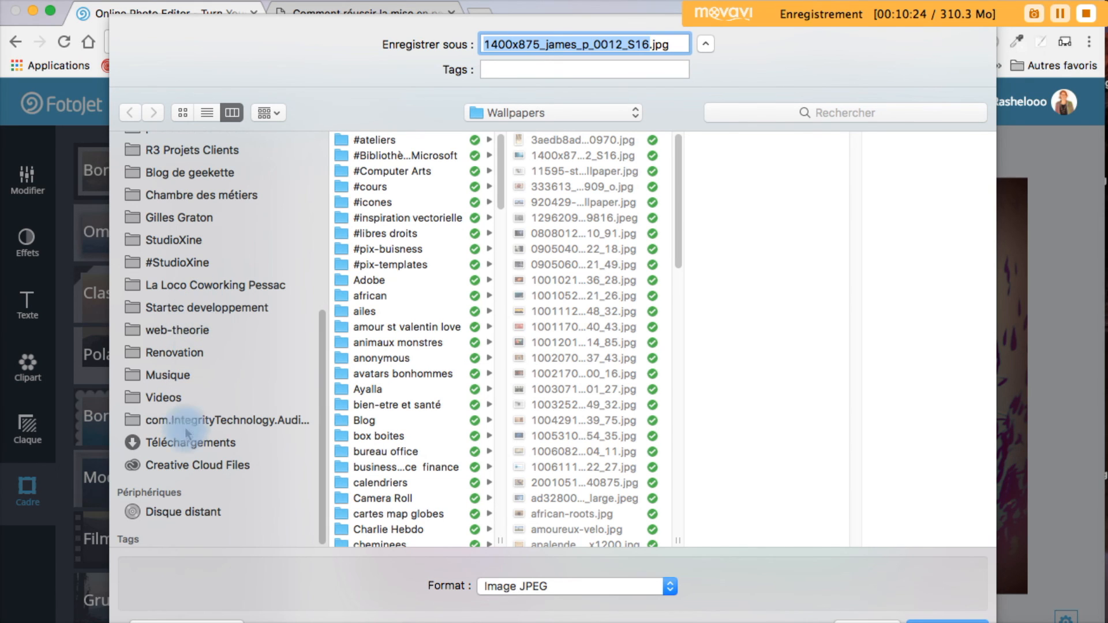
pyautogui.click(183, 444)
pyautogui.click(947, 618)
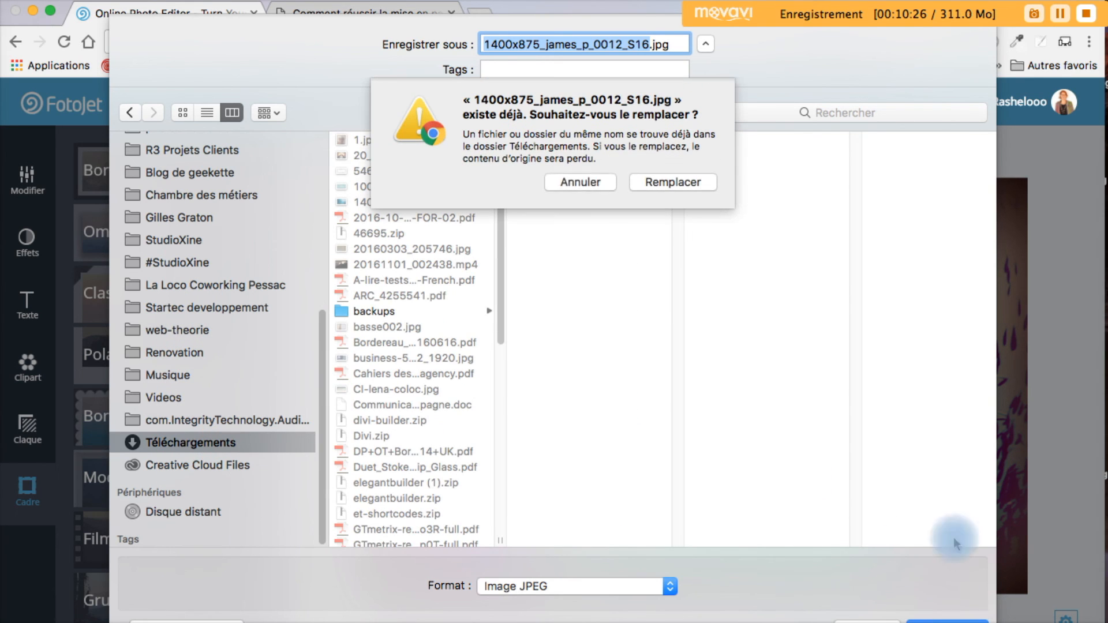
pyautogui.click(641, 181)
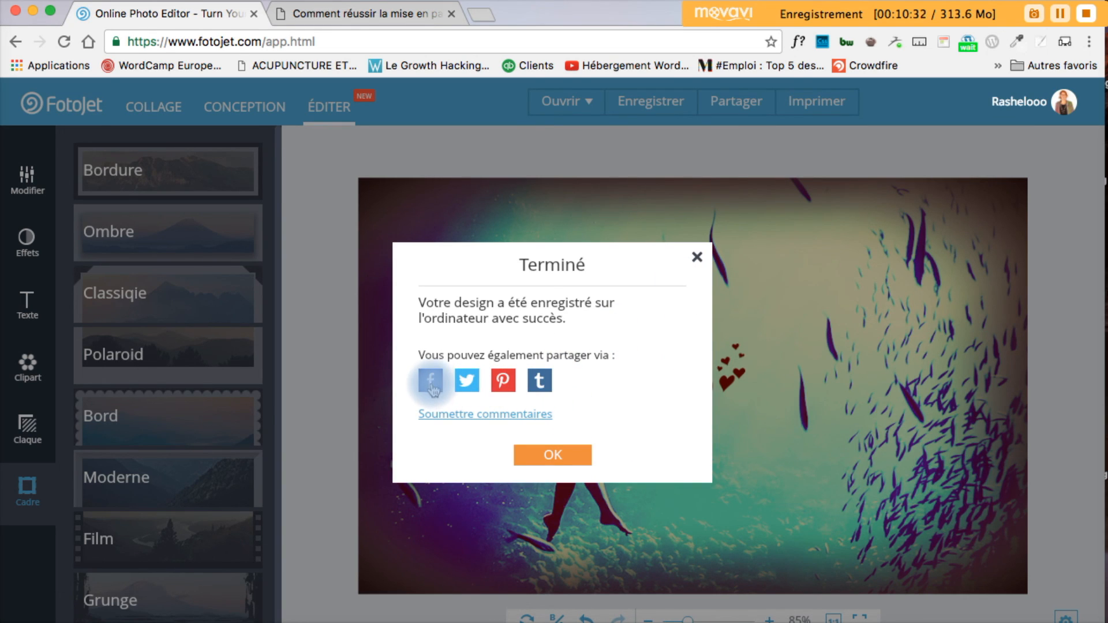
pyautogui.click(696, 262)
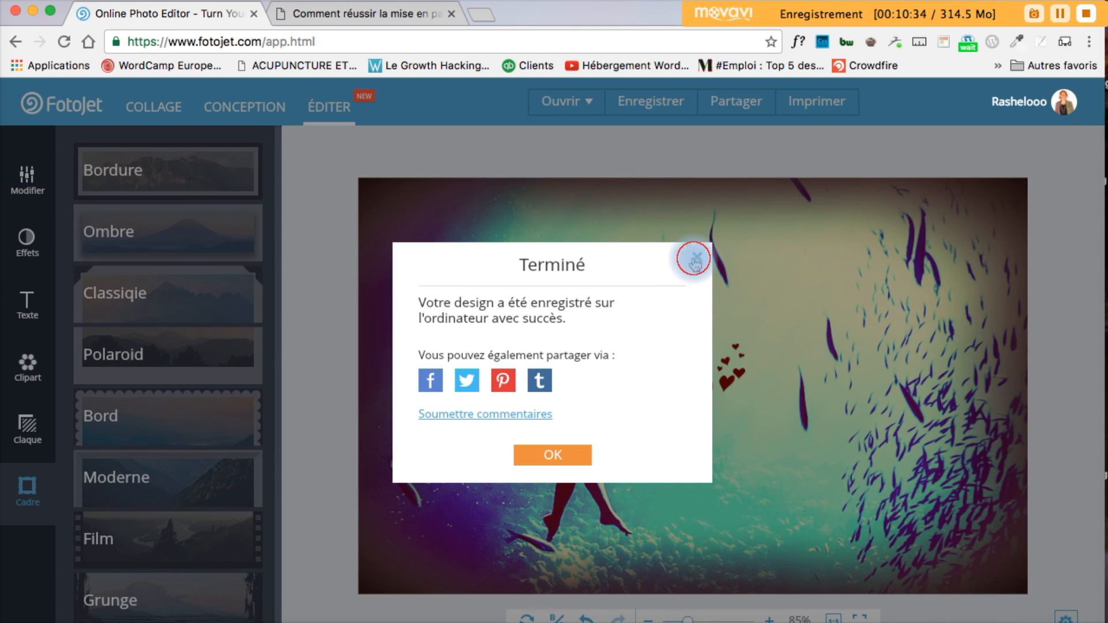